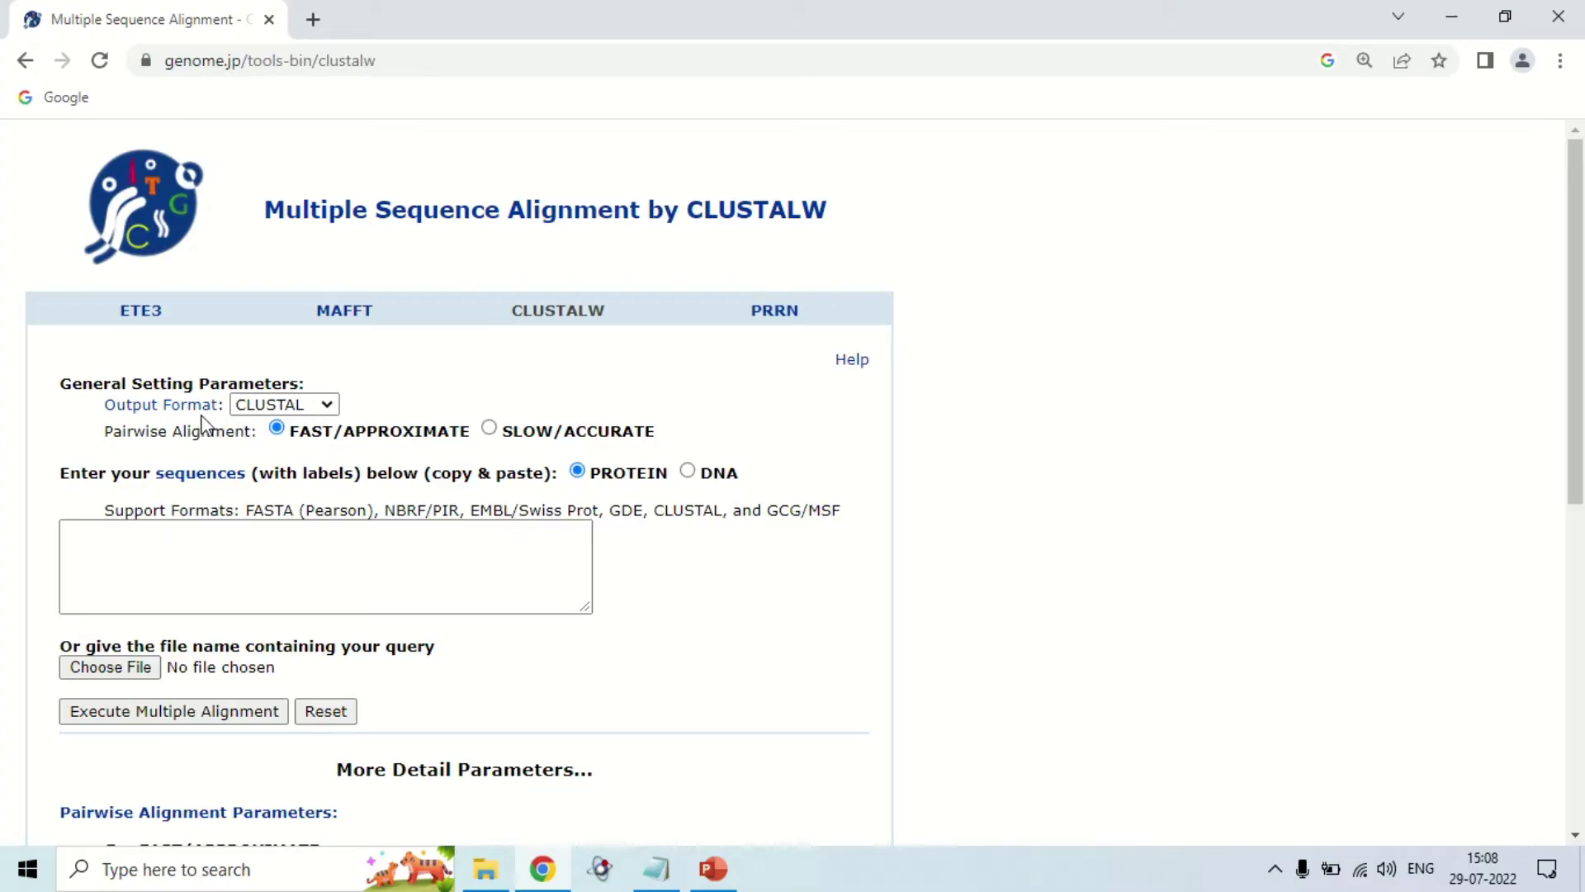
- Configure the alignment with CLUSTAL output format, SLOW/ACCURATE pairwise alignment and DNA as the sequence type
{"action": "left_click", "coordinate": [327, 404]}
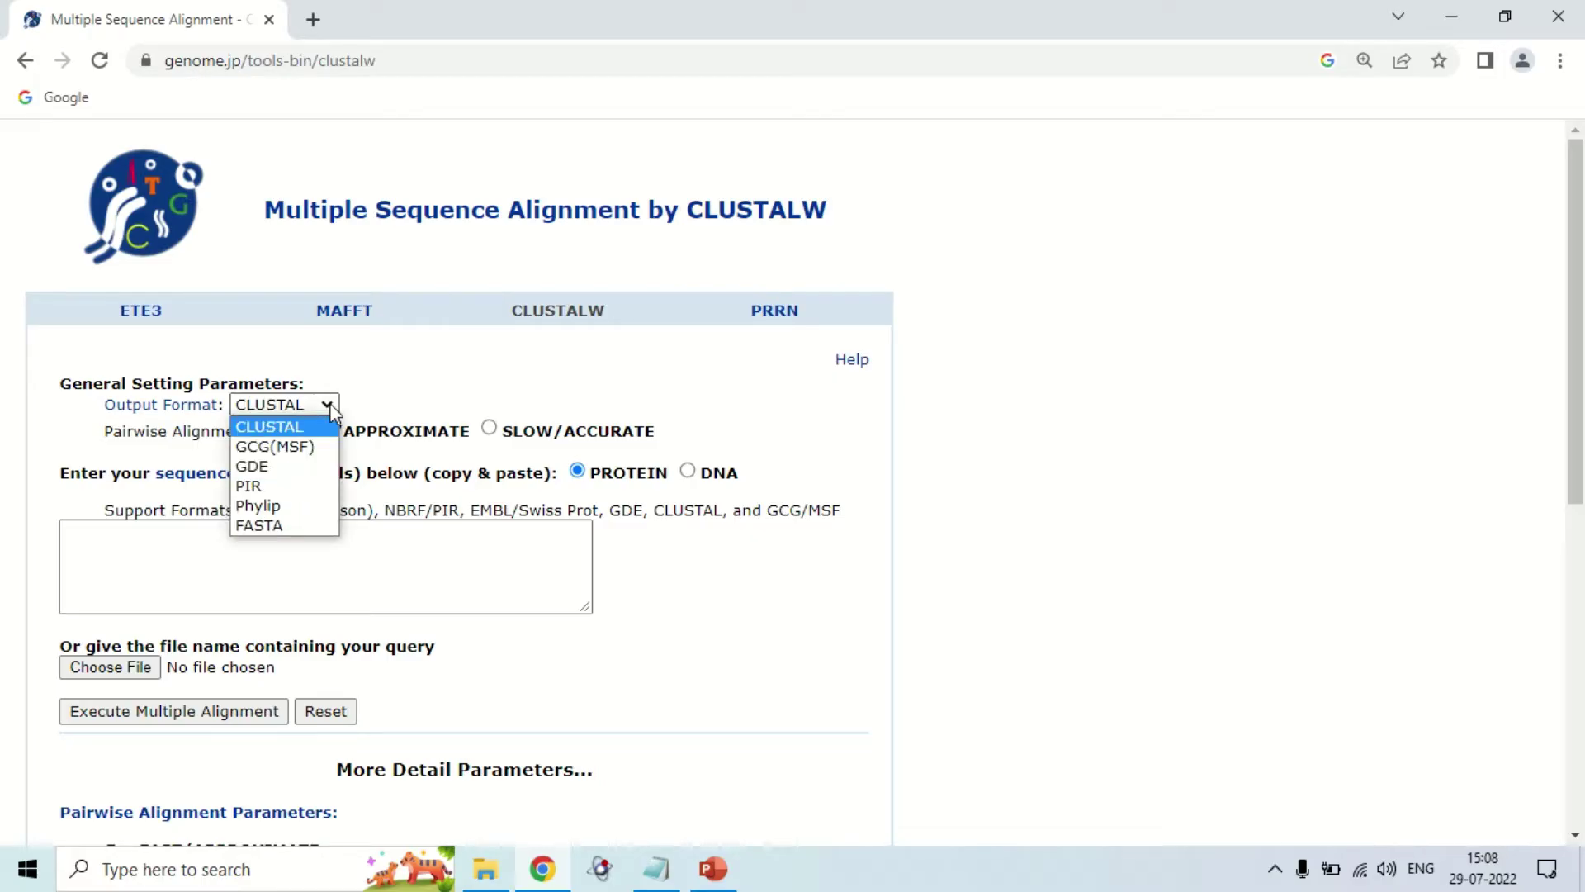
{"action": "left_click", "coordinate": [295, 427]}
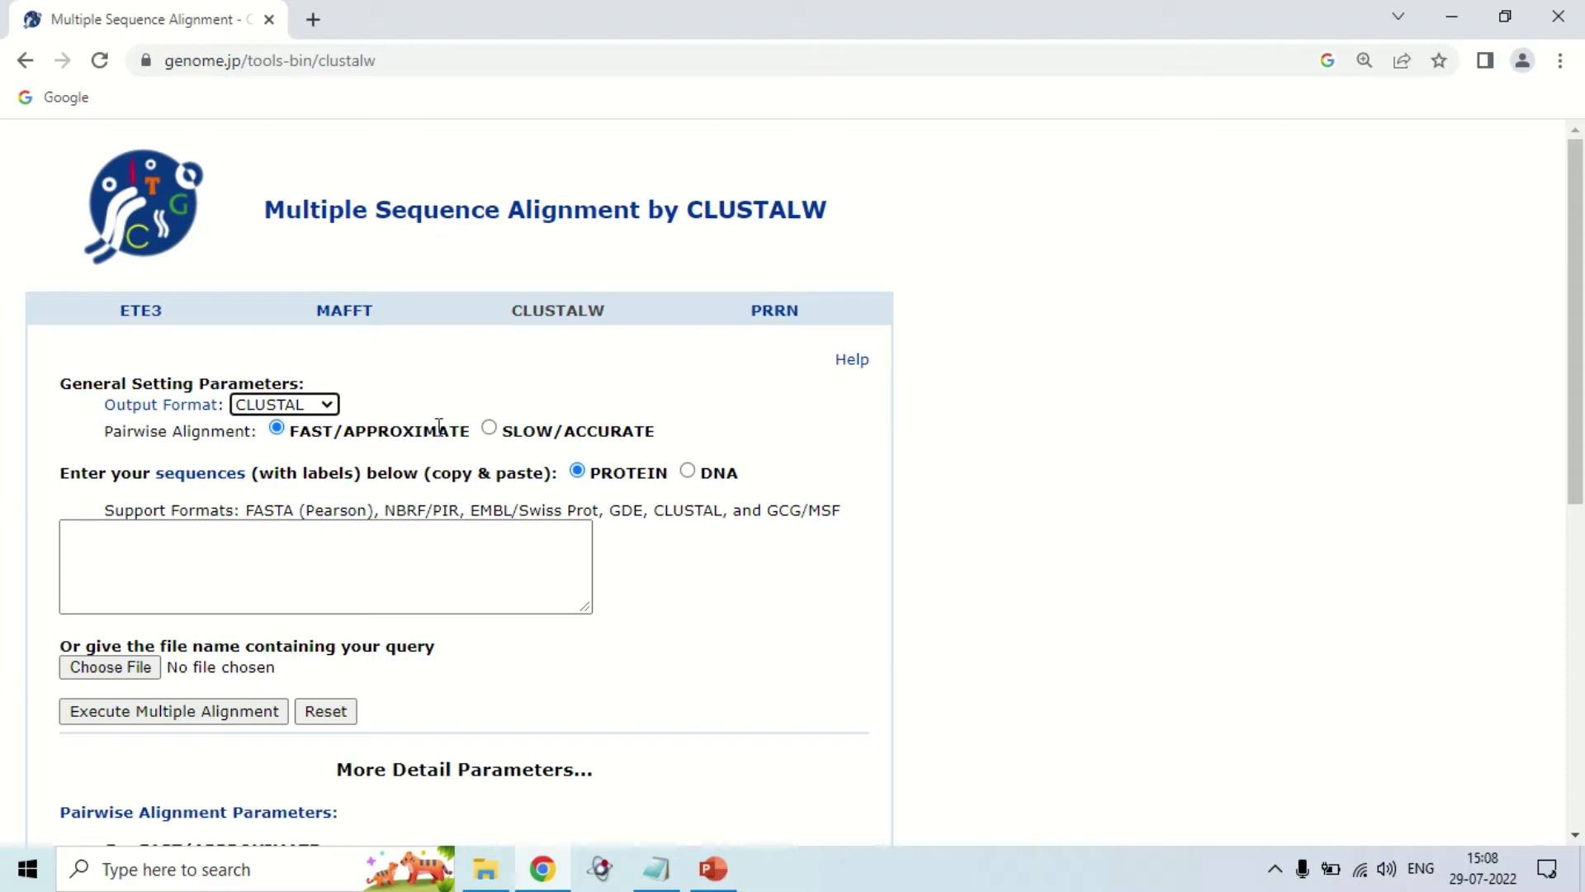
{"action": "left_click", "coordinate": [489, 428]}
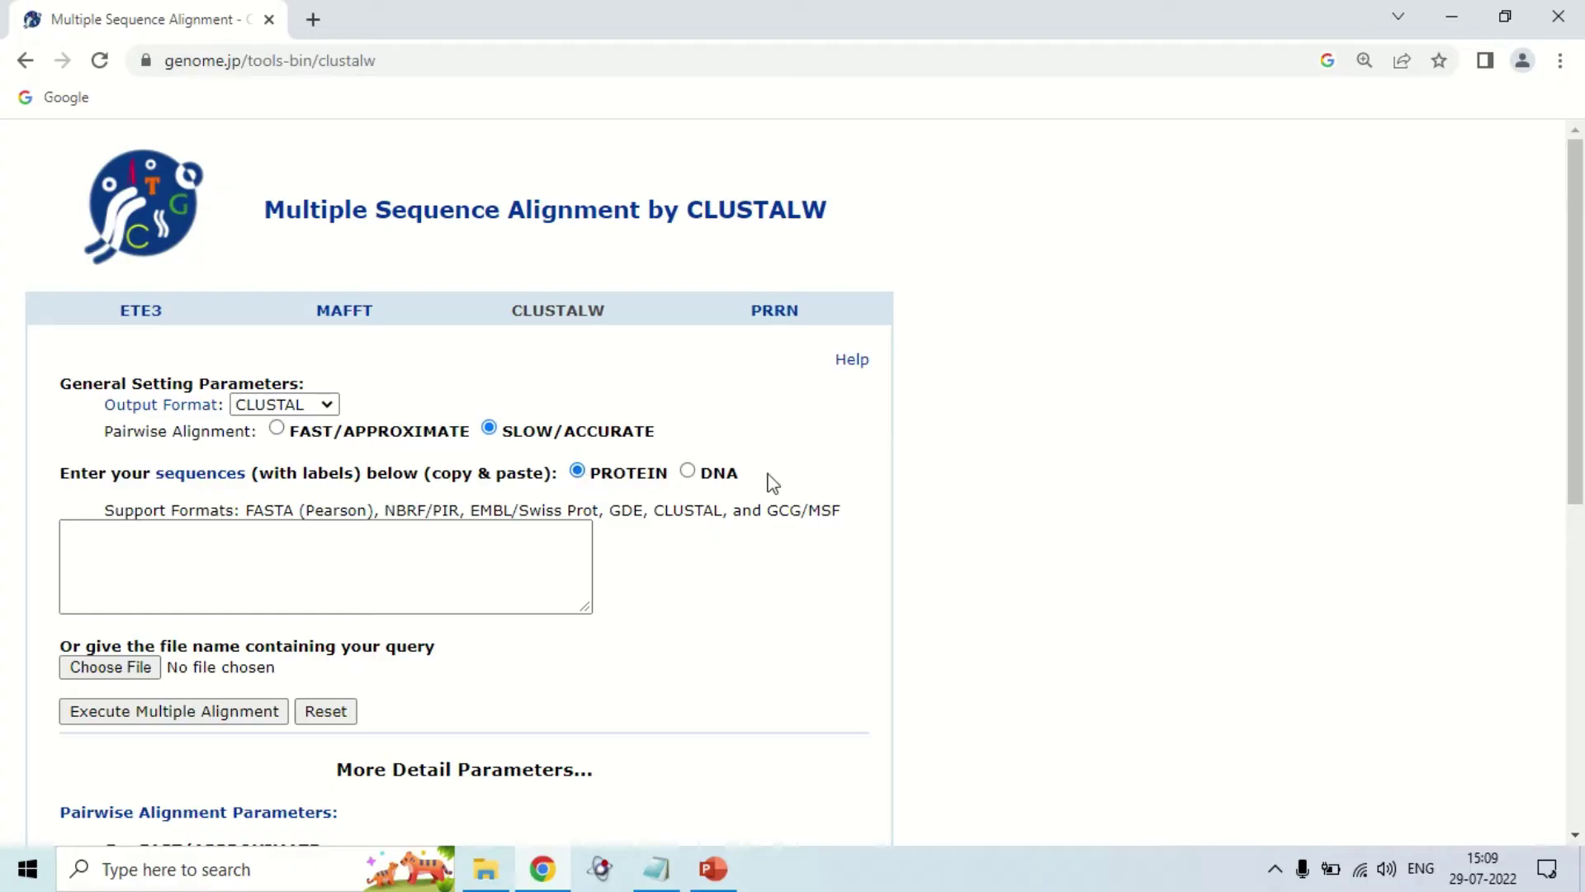
{"action": "left_click", "coordinate": [688, 472]}
- Switch to the Sequences file in Notepad and copy all of its FASTA sequences
{"action": "left_click", "coordinate": [140, 591]}
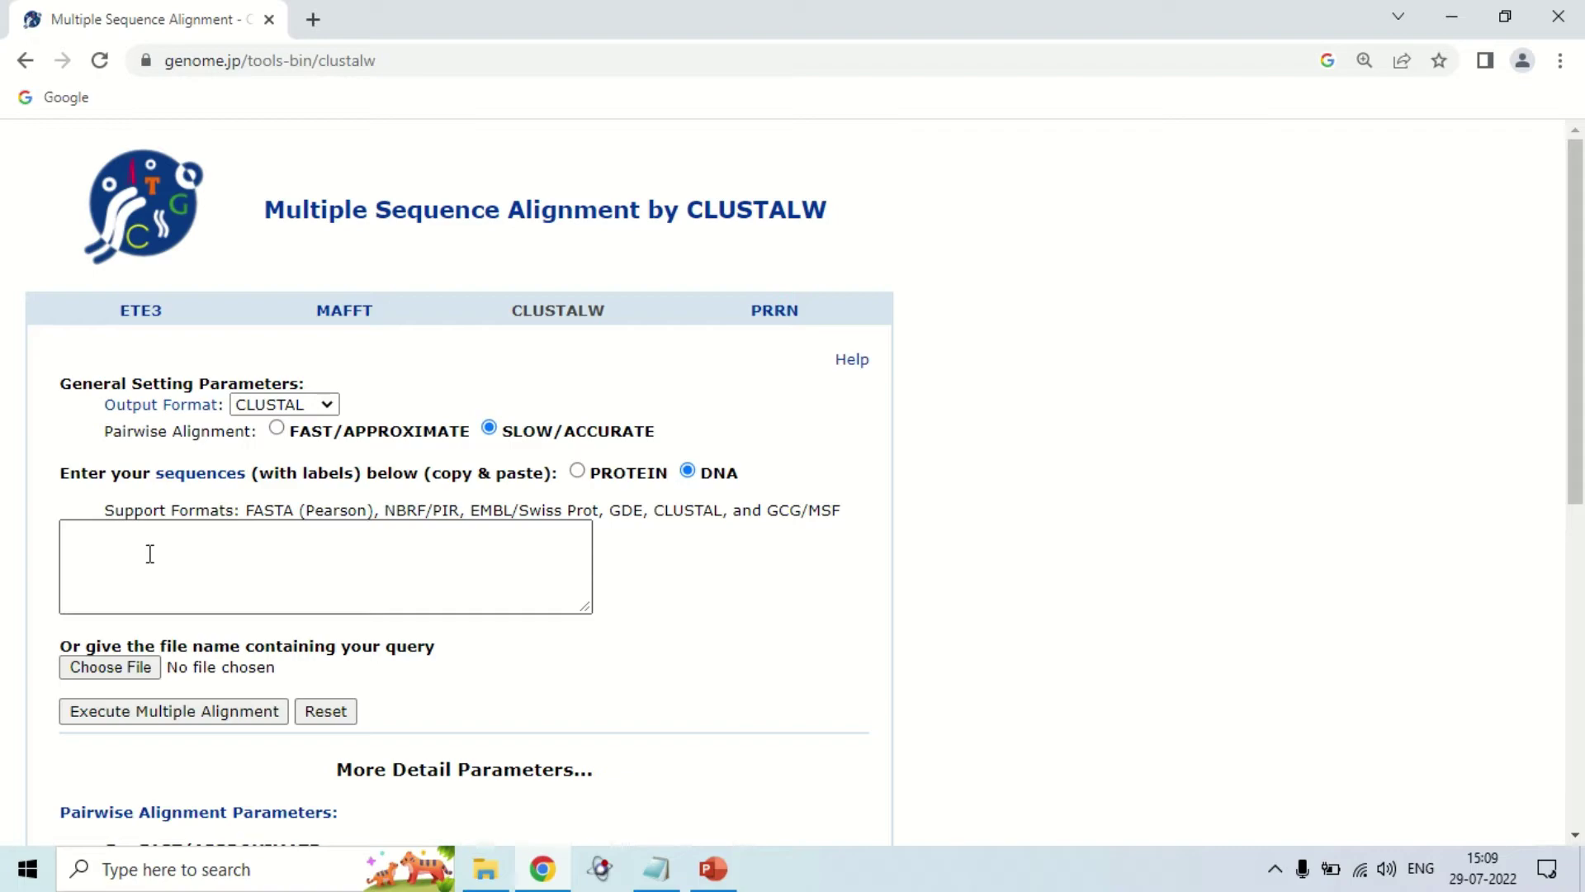
{"action": "left_click", "coordinate": [150, 554]}
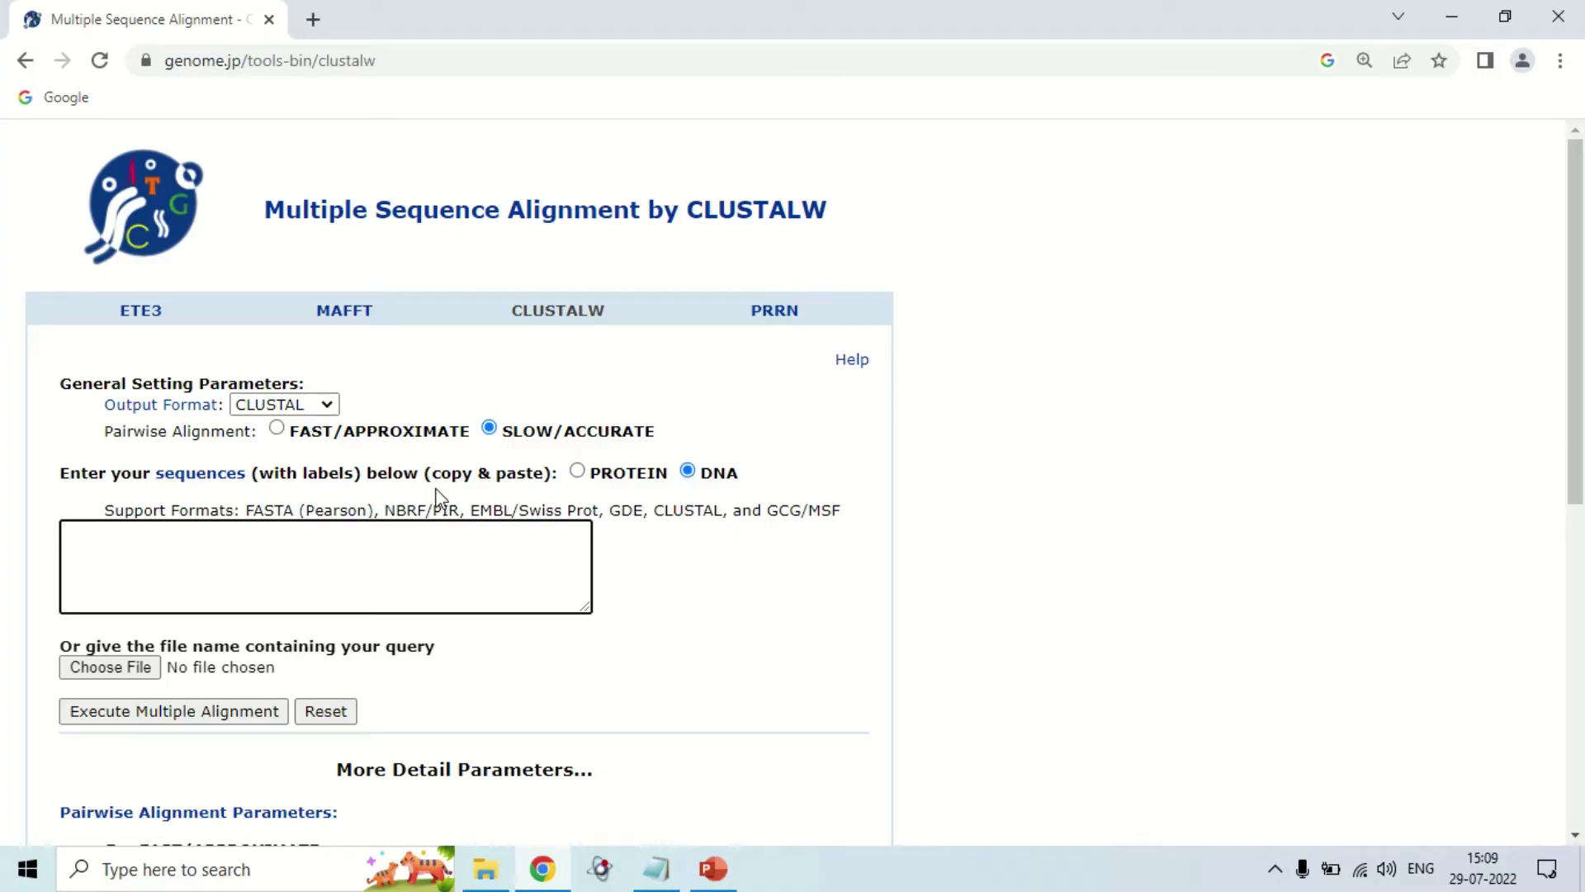
{"action": "key", "text": "alt+Tab"}
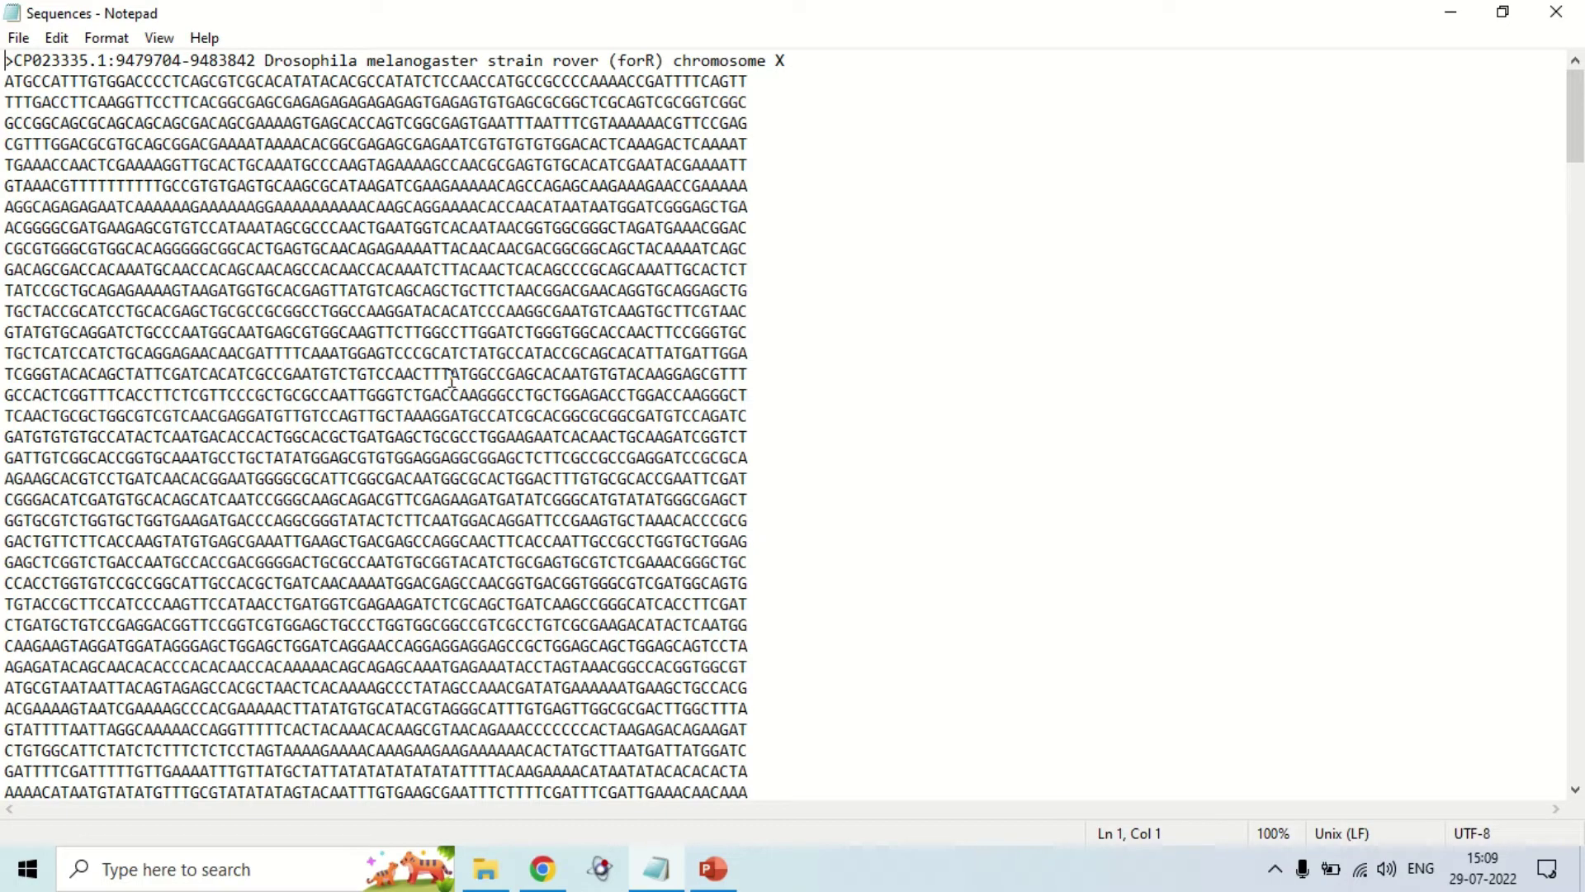
{"action": "key", "text": "ctrl+a"}
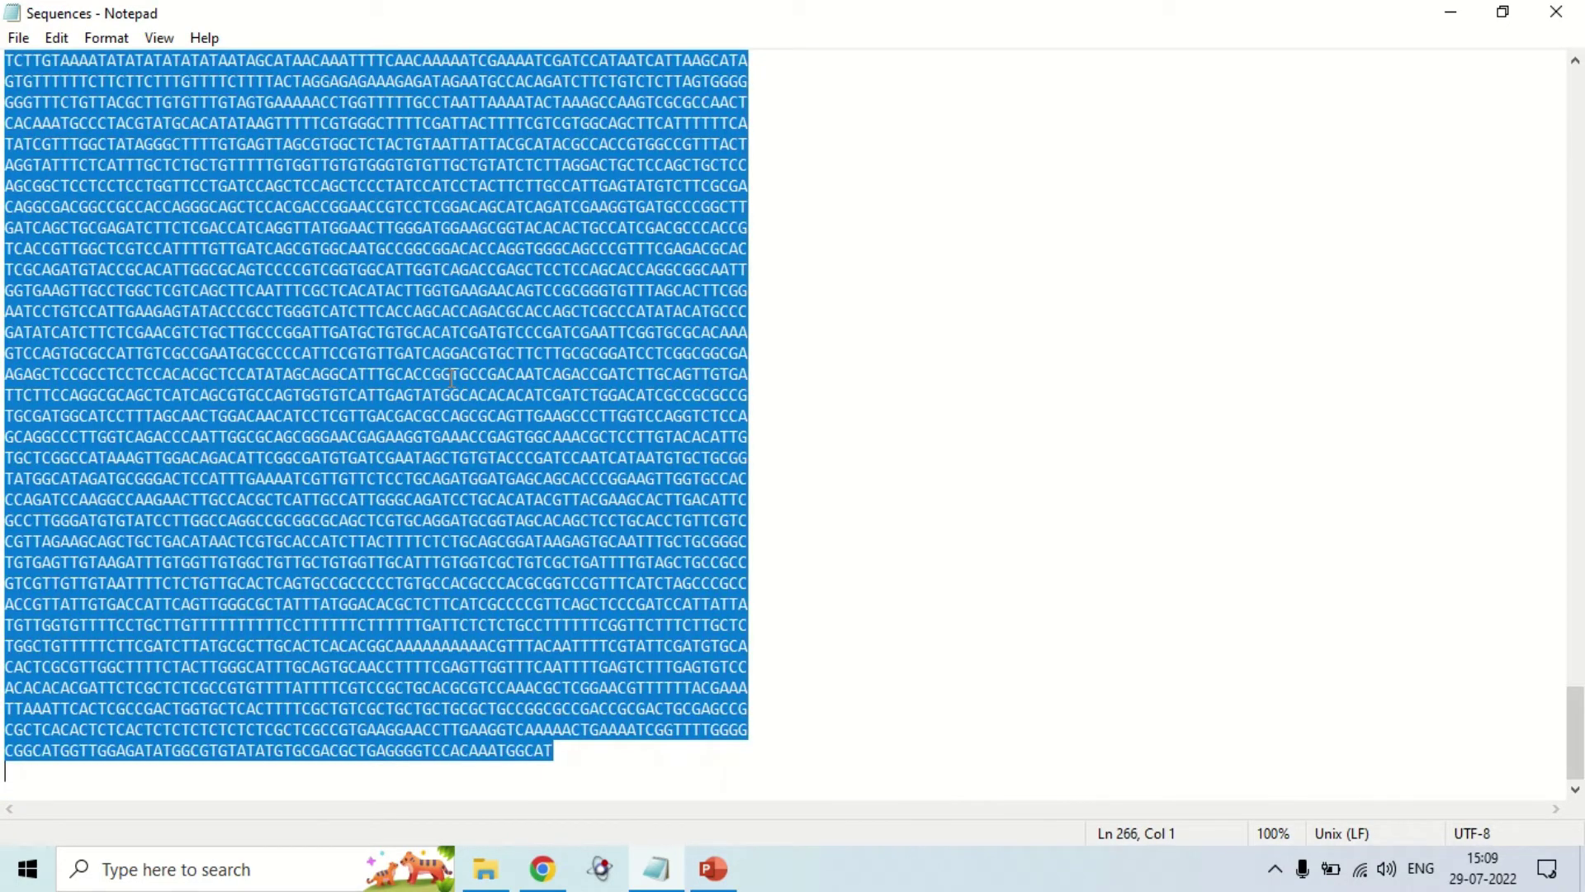
{"action": "right_click", "coordinate": [384, 253]}
{"action": "left_click", "coordinate": [435, 326]}
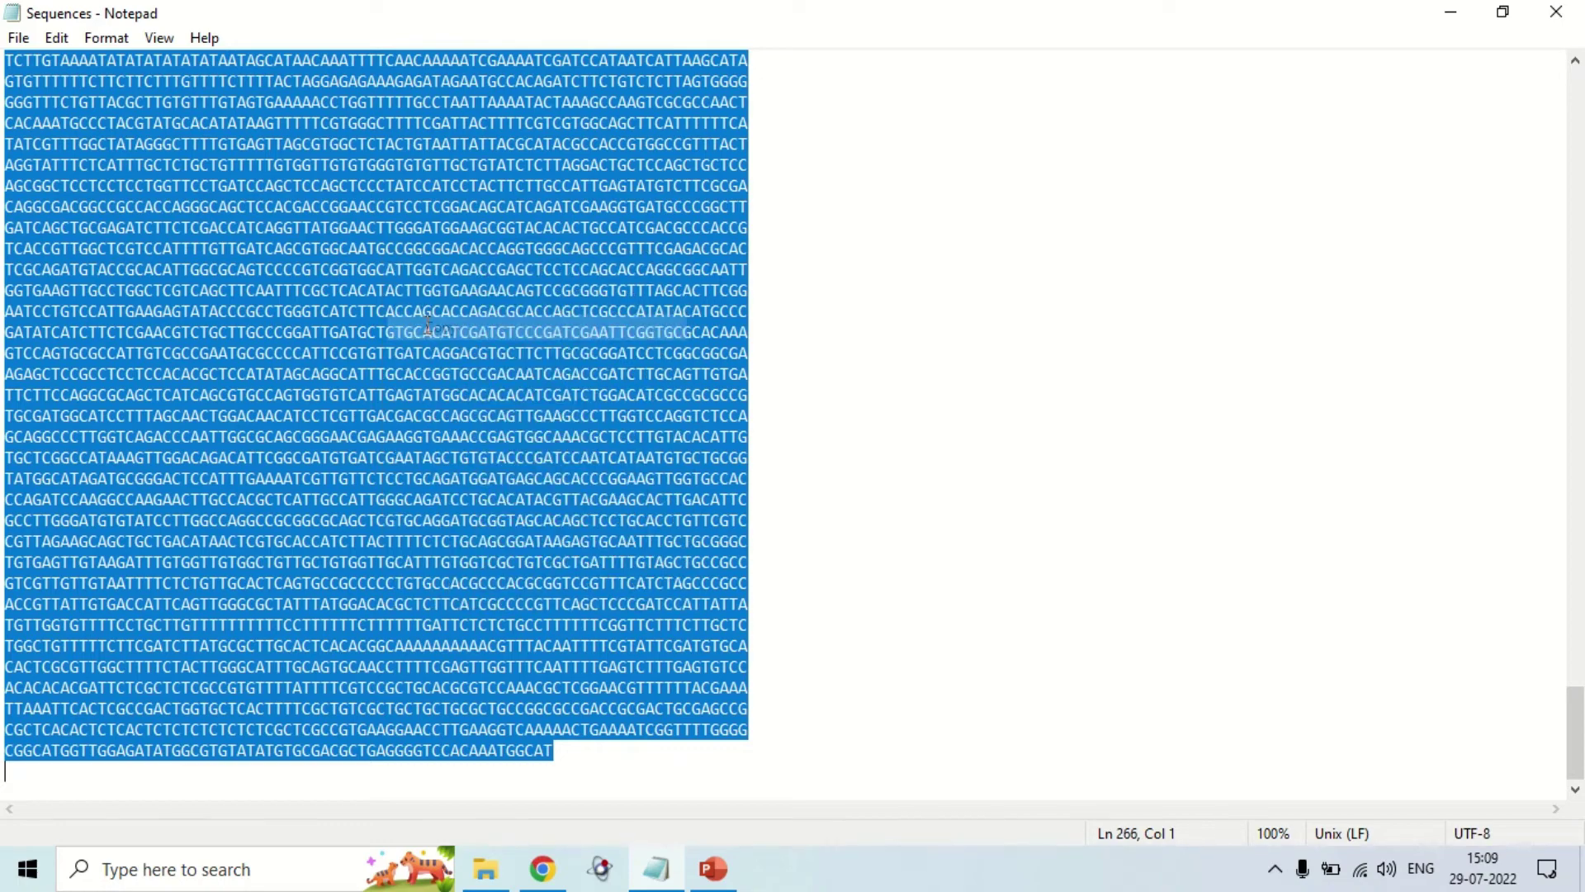
- Return to the CLUSTALW page in Chrome and paste the copied sequences into the sequence entry box
{"action": "left_click", "coordinate": [543, 868]}
{"action": "scroll", "coordinate": [315, 450], "scroll_direction": "down", "scroll_amount": 1}
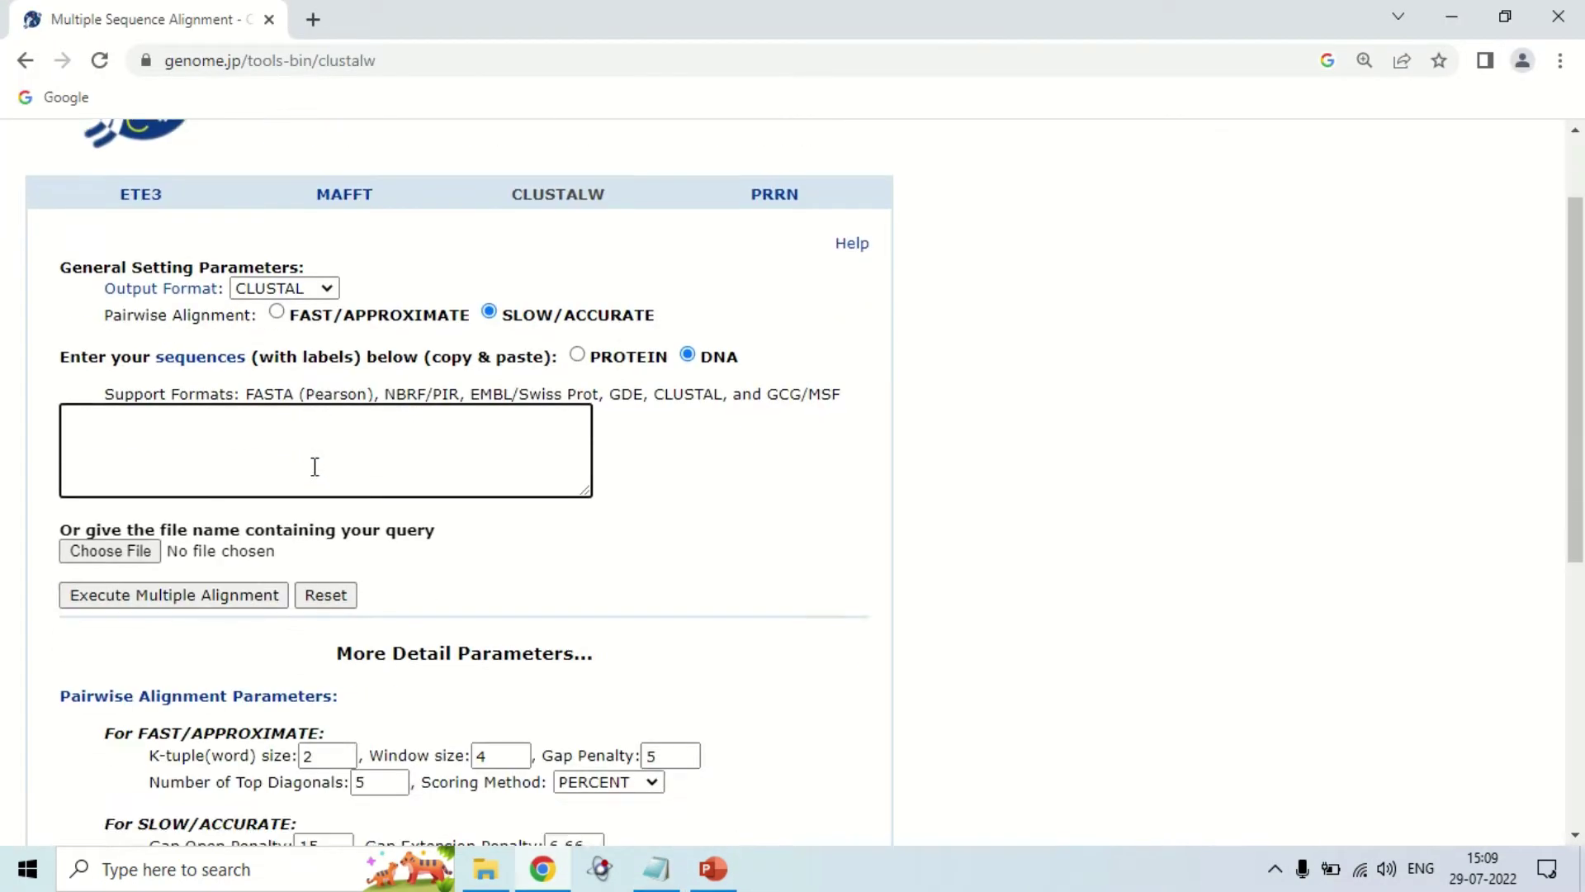
{"action": "right_click", "coordinate": [311, 439]}
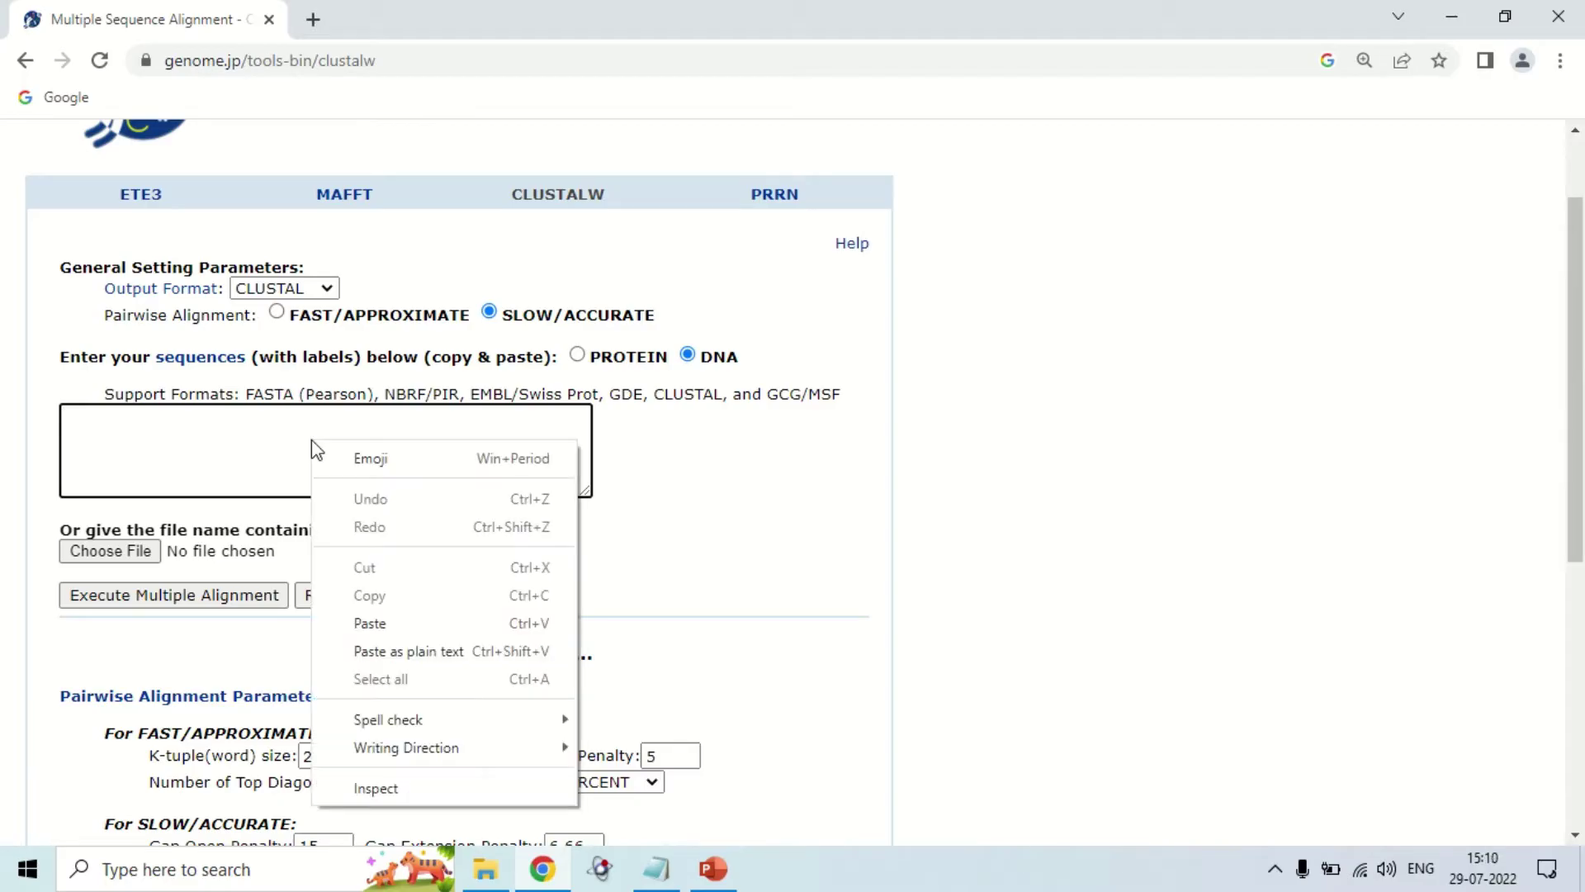
{"action": "left_click", "coordinate": [373, 624]}
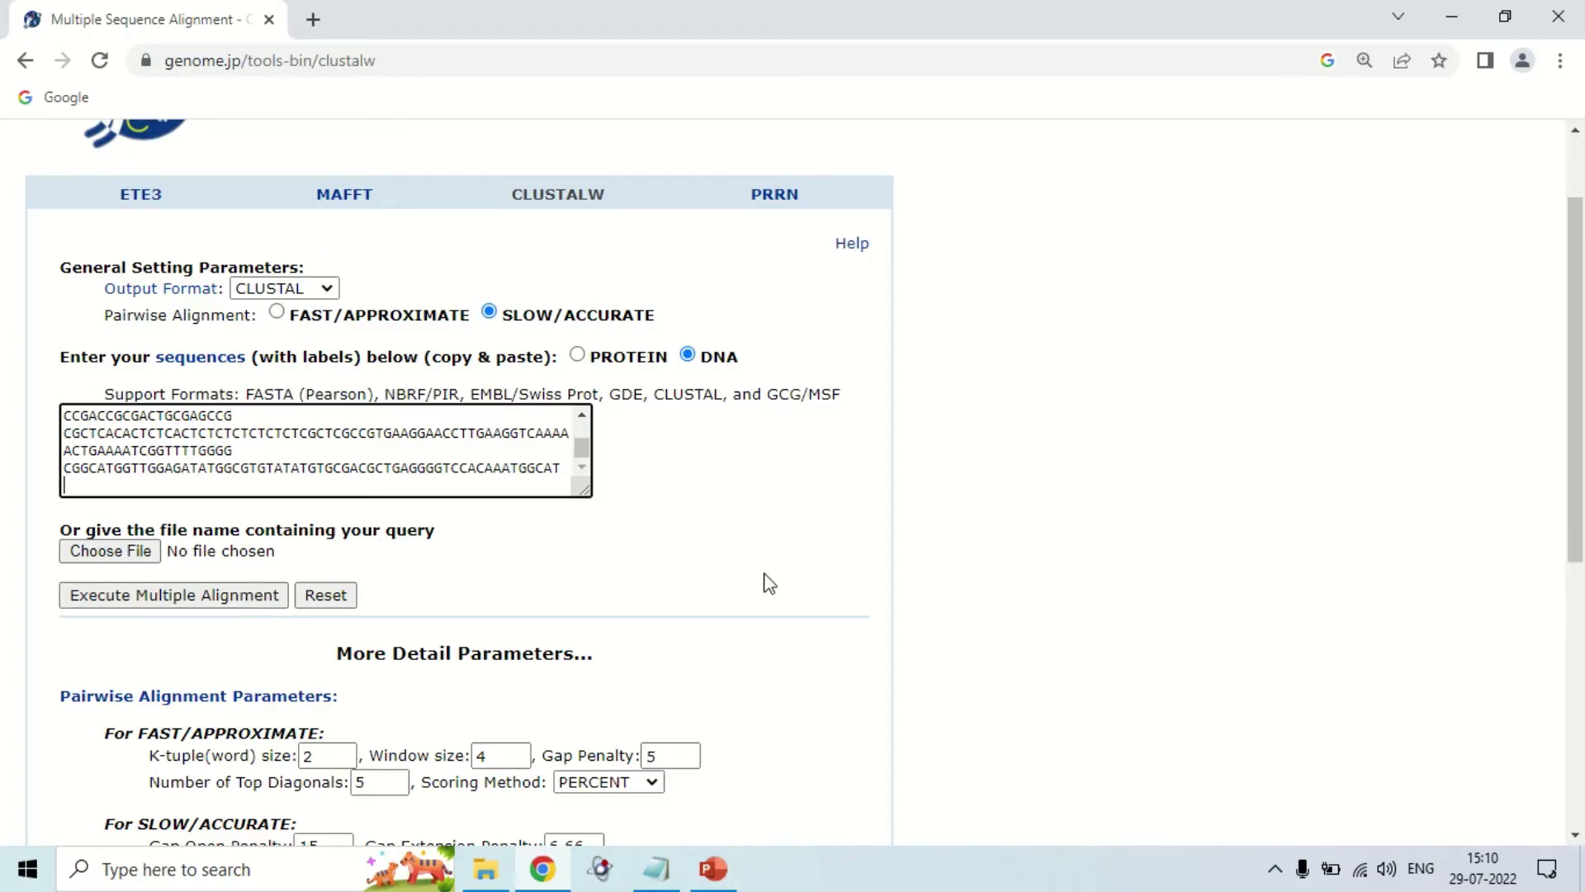
- Review the detailed alignment parameters without changing them and execute the multiple alignment
{"action": "scroll", "coordinate": [760, 584], "scroll_direction": "down", "scroll_amount": 2}
{"action": "scroll", "coordinate": [768, 584], "scroll_direction": "down", "scroll_amount": 1}
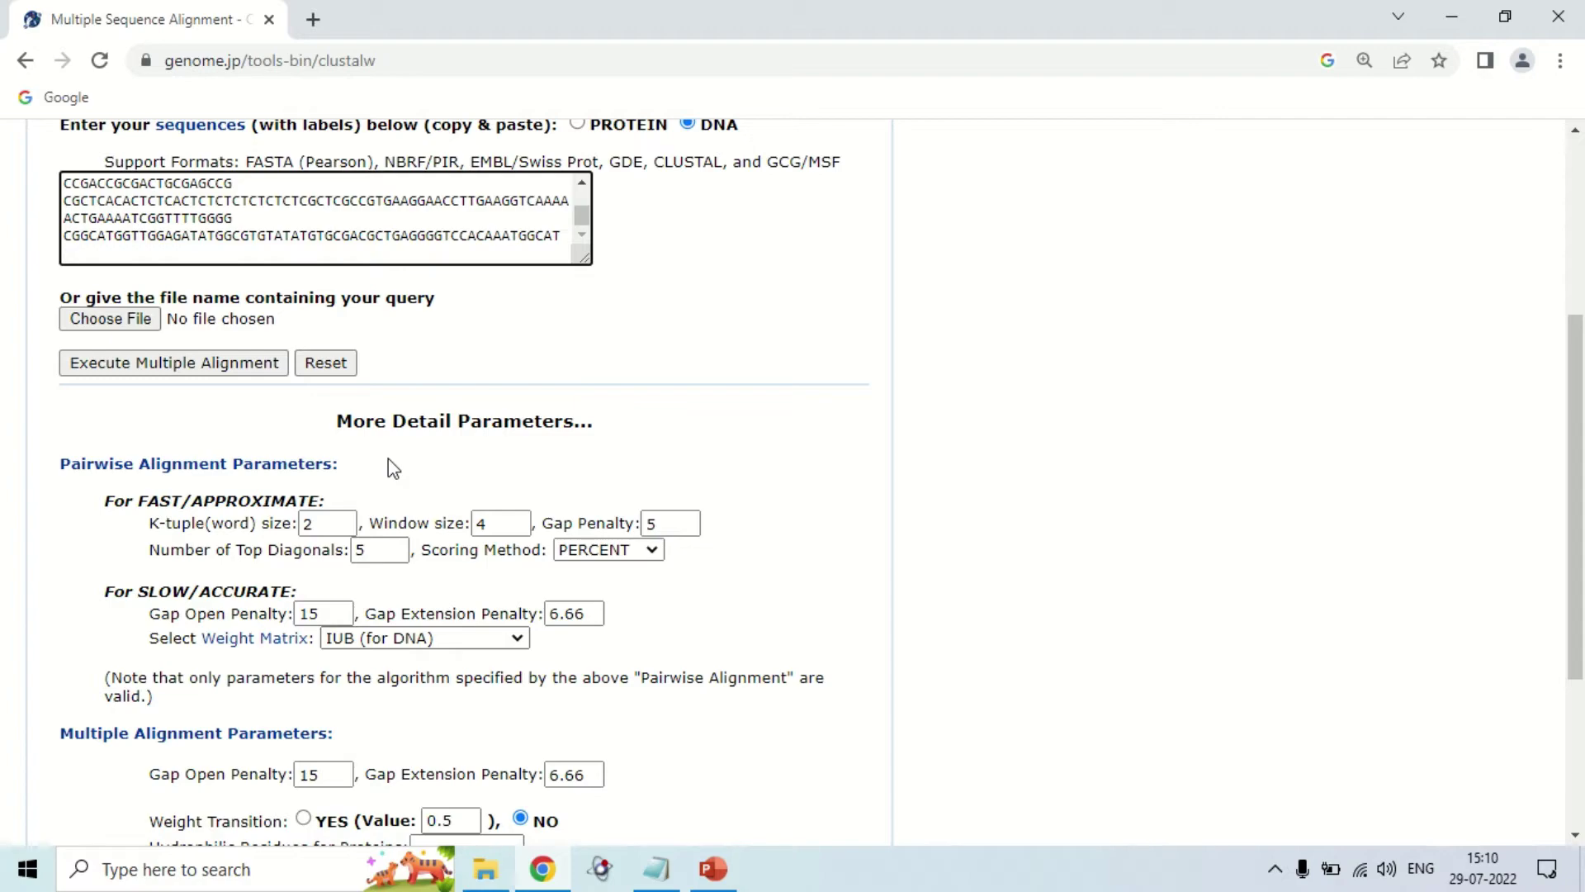
{"action": "scroll", "coordinate": [466, 473], "scroll_direction": "up", "scroll_amount": 1}
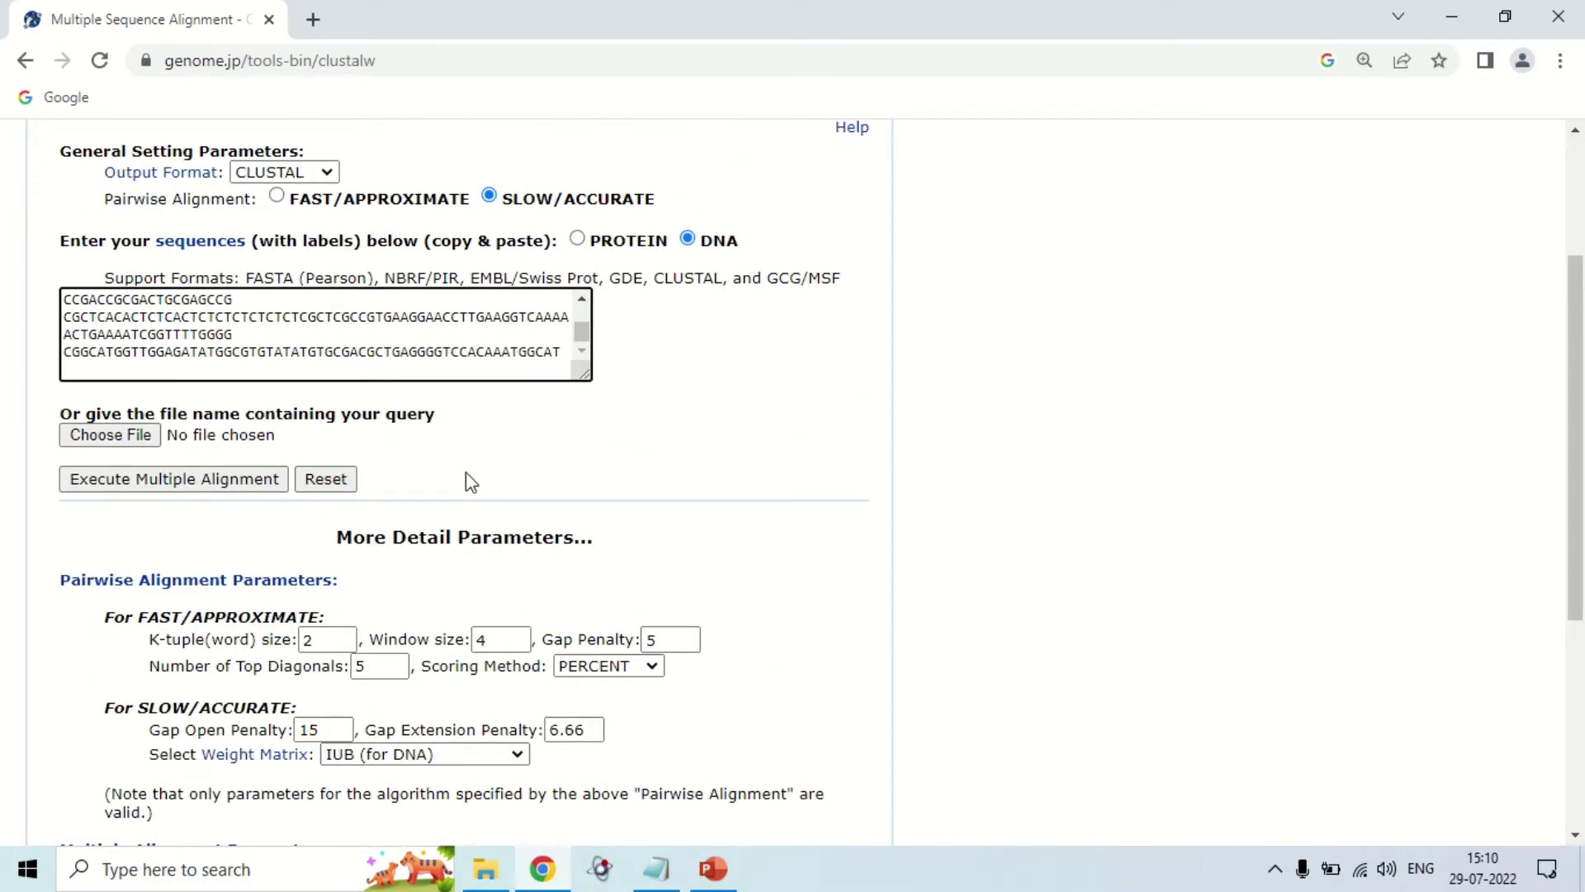
{"action": "scroll", "coordinate": [469, 482], "scroll_direction": "up", "scroll_amount": 1}
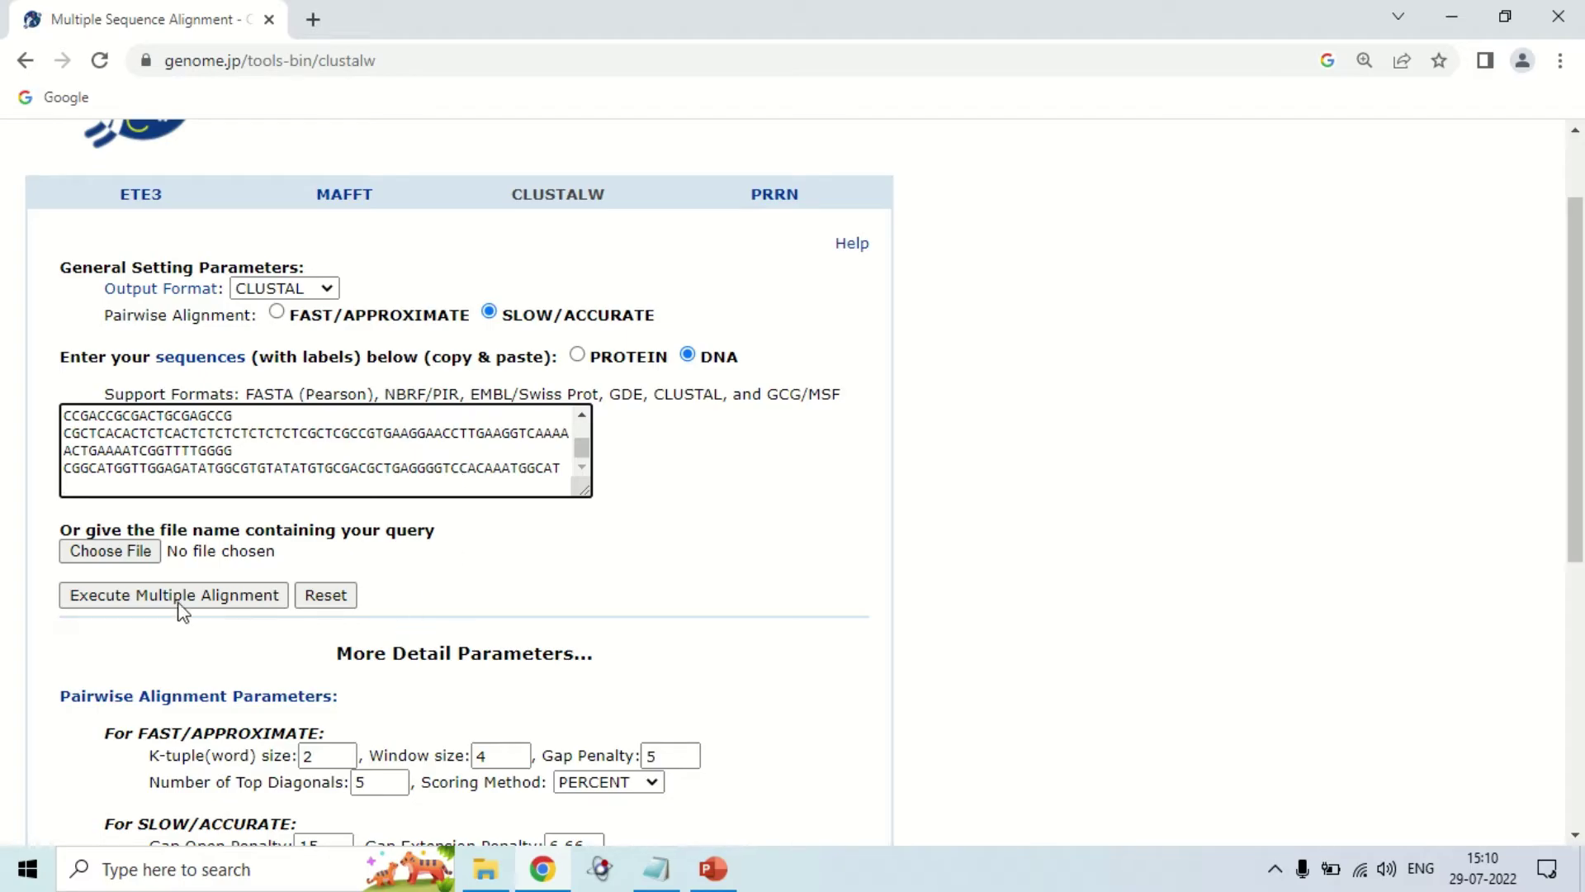
{"action": "left_click", "coordinate": [235, 601]}
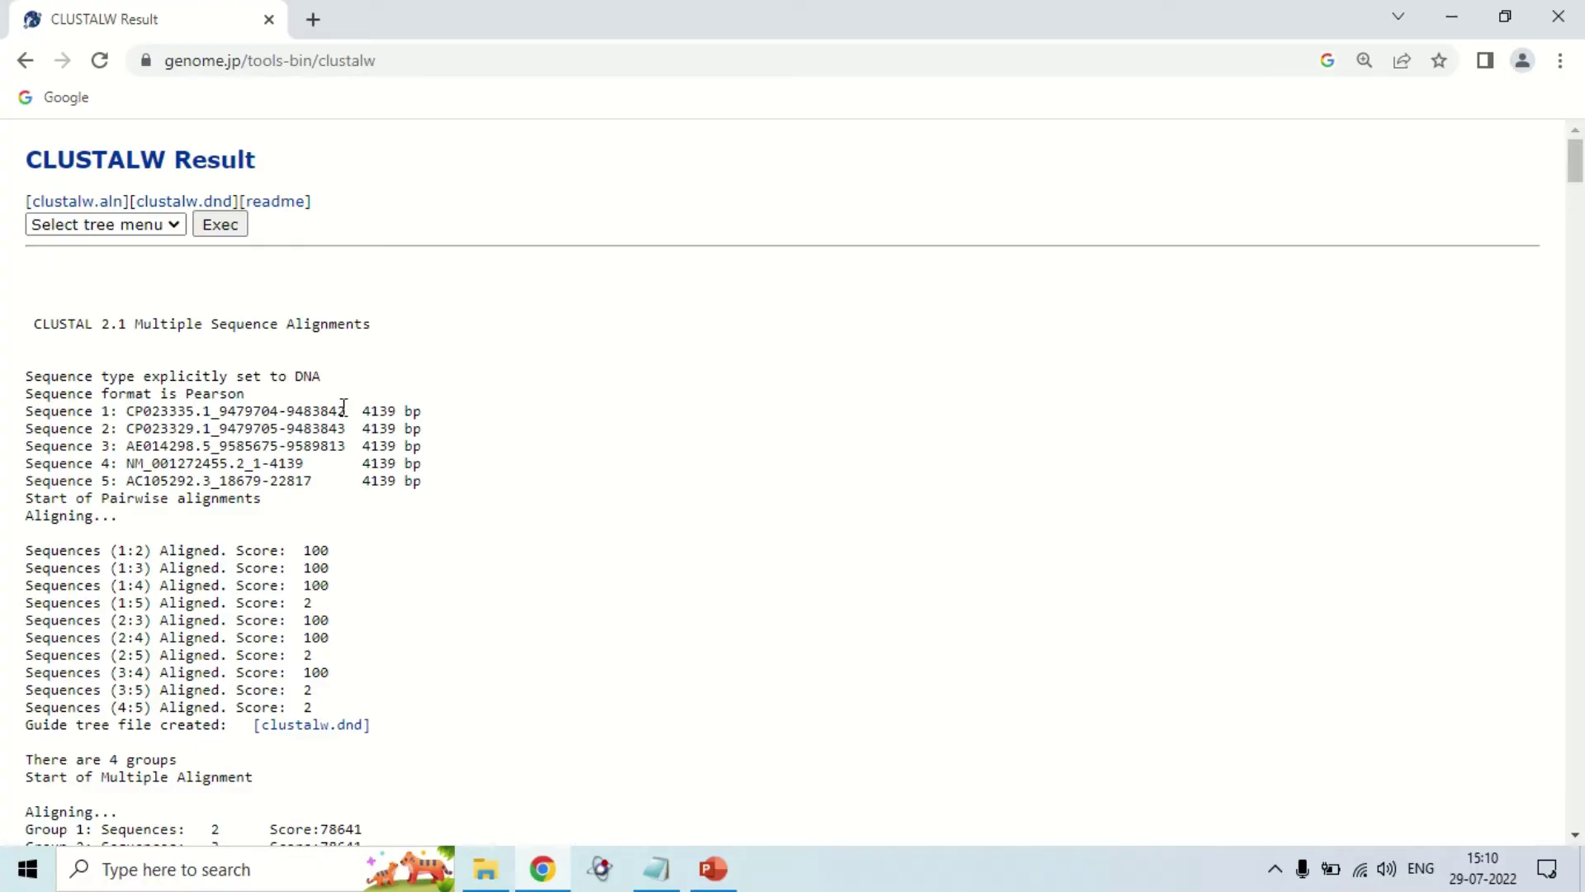
- Examine the accession numbers and base-pair lengths of the input sequences listed in the CLUSTALW result
{"action": "key", "text": "ctrl+plus"}
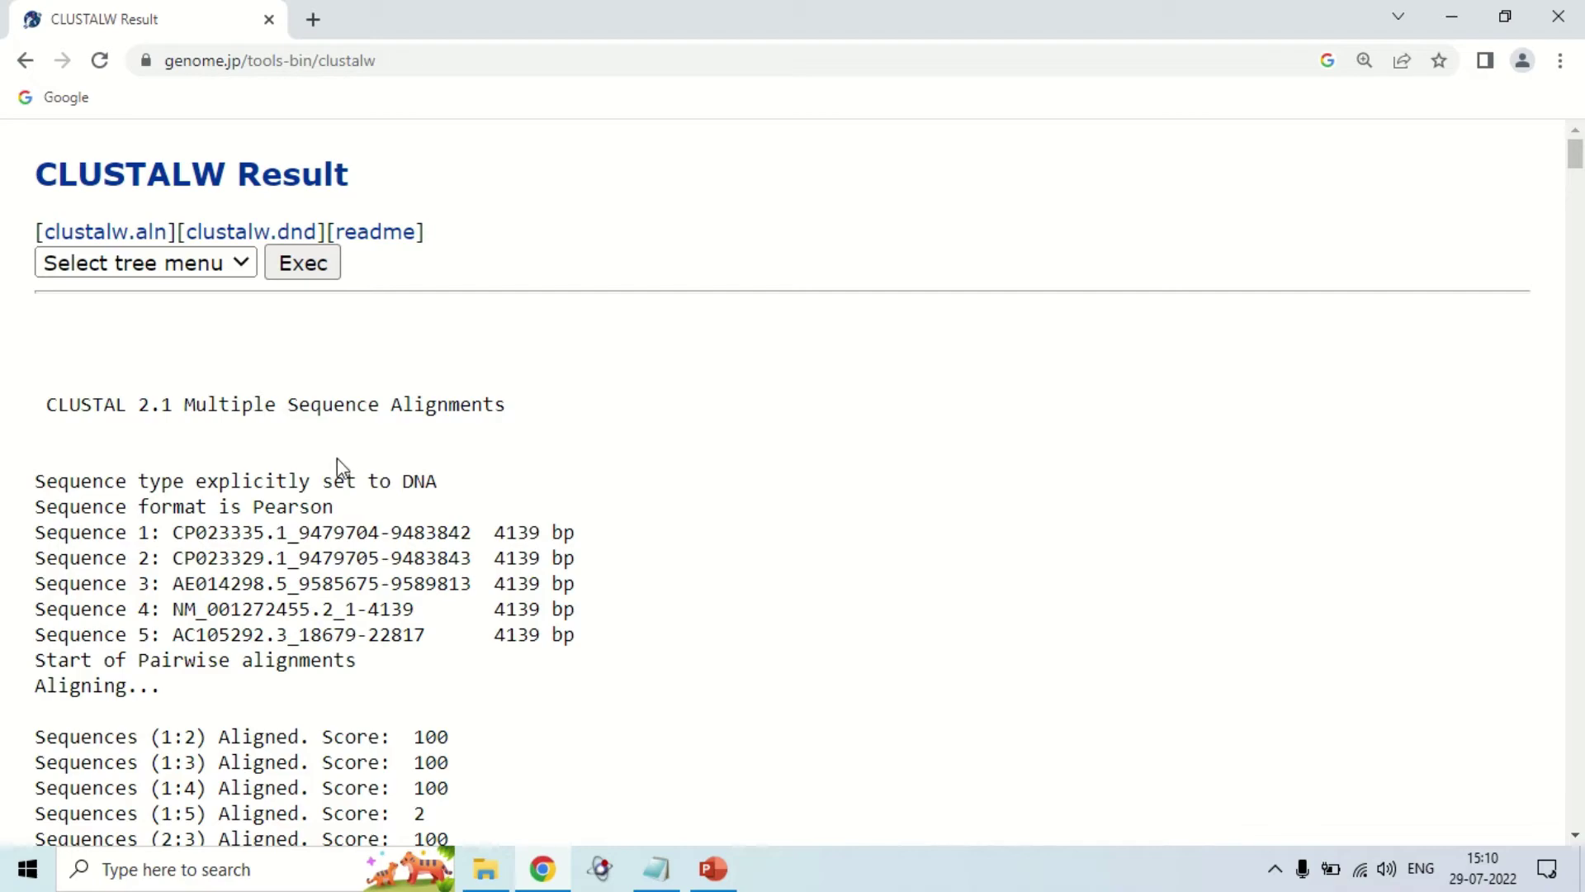
{"action": "scroll", "coordinate": [335, 469], "scroll_direction": "down", "scroll_amount": 2}
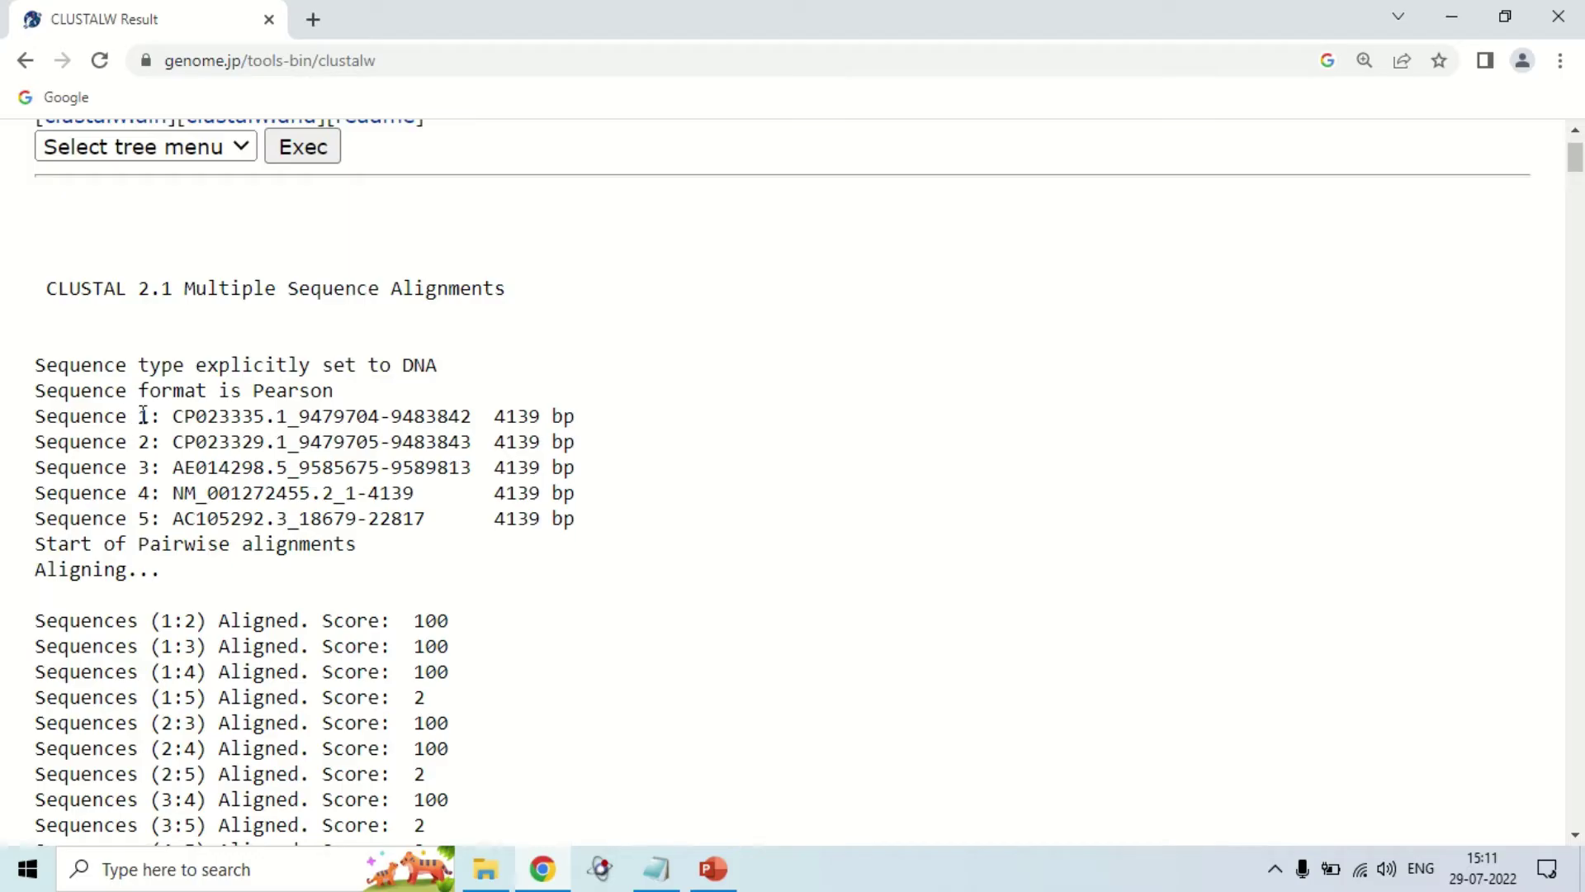
{"action": "left_click_drag", "start_coordinate": [172, 416], "coordinate": [281, 424]}
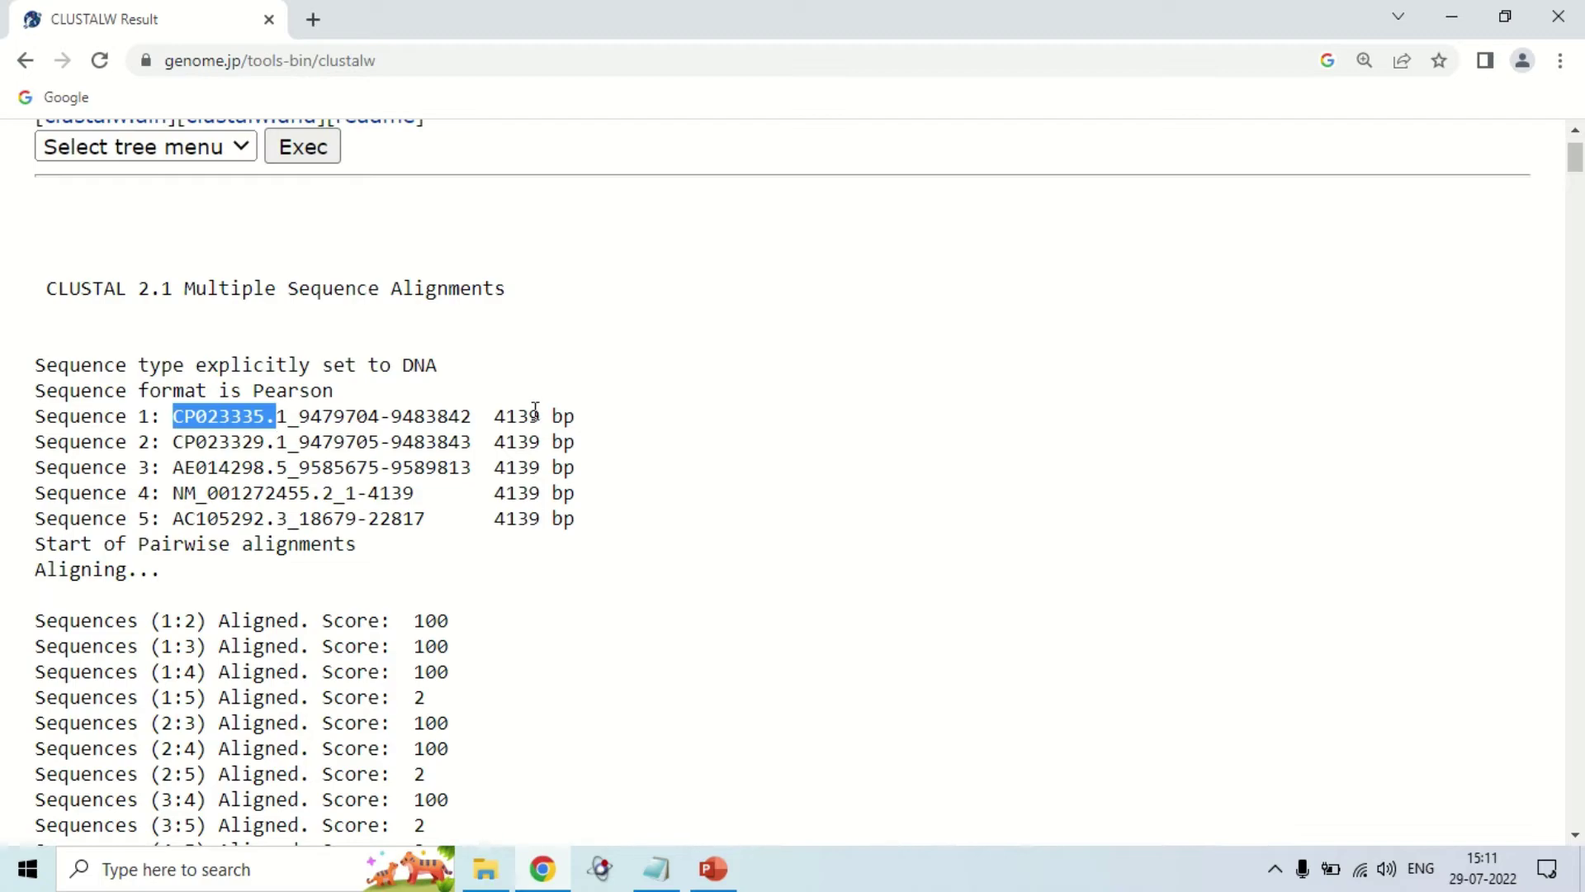
{"action": "left_click", "coordinate": [492, 417]}
{"action": "left_click_drag", "start_coordinate": [492, 417], "coordinate": [576, 419]}
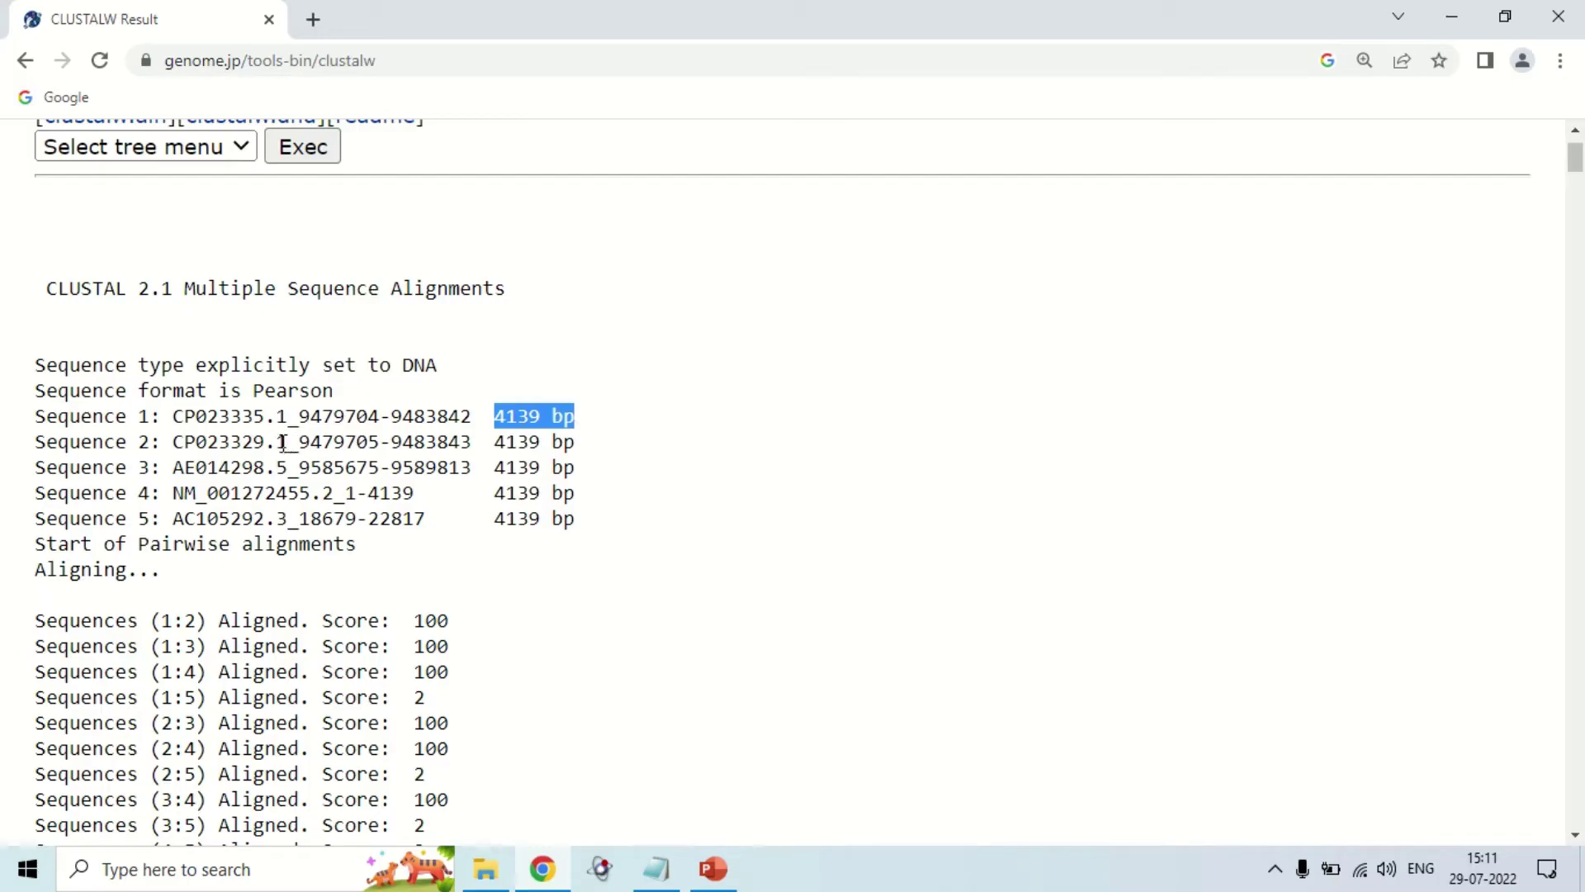
{"action": "left_click_drag", "start_coordinate": [172, 442], "coordinate": [287, 446]}
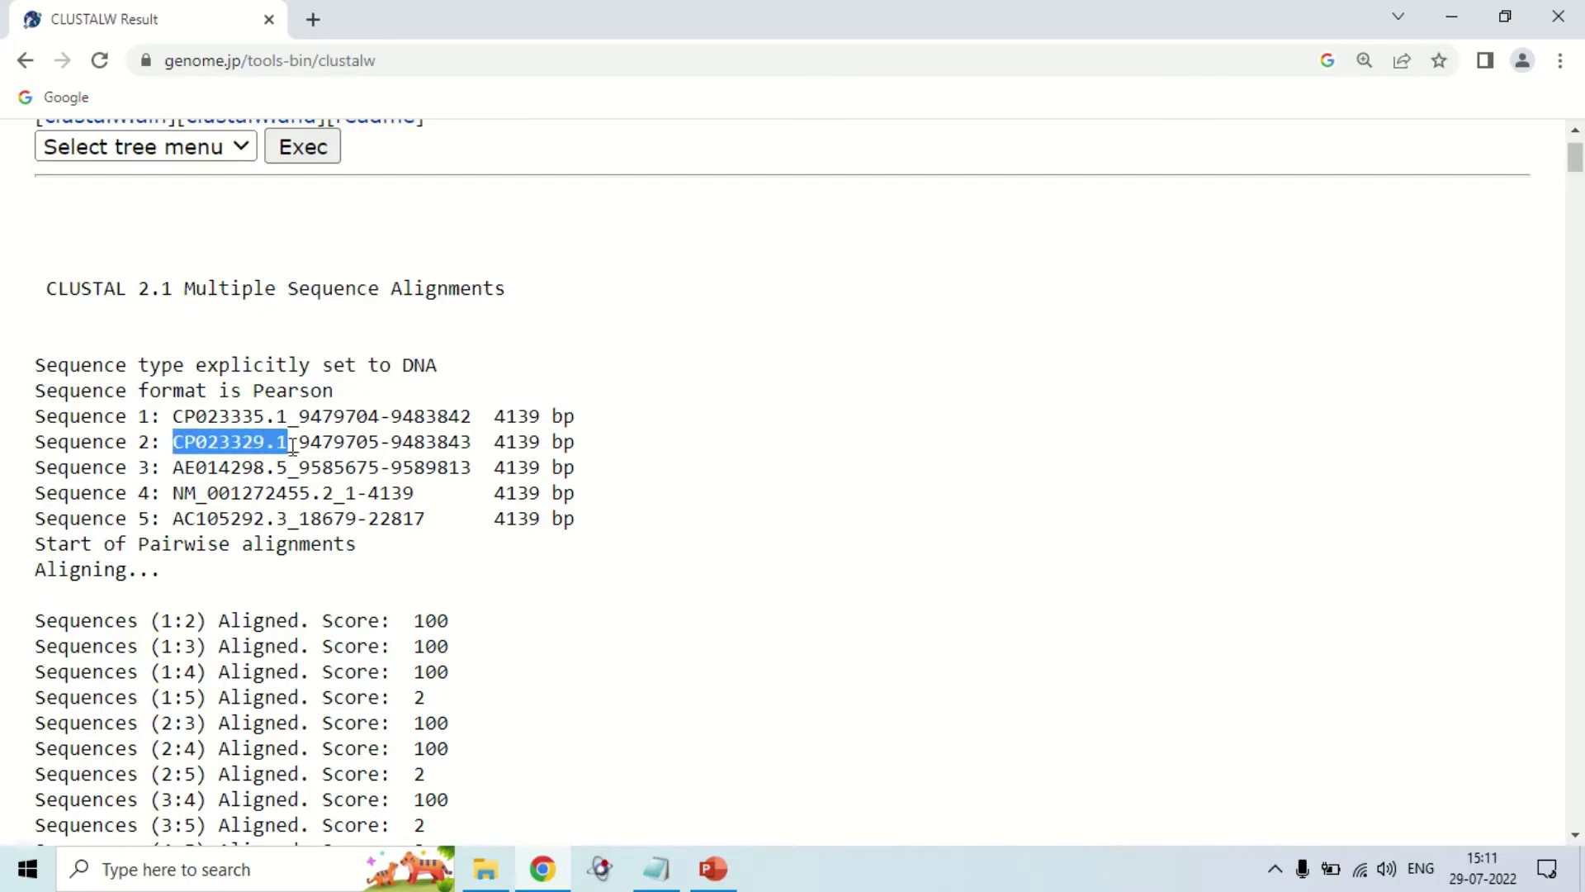
{"action": "left_click_drag", "start_coordinate": [493, 442], "coordinate": [587, 447]}
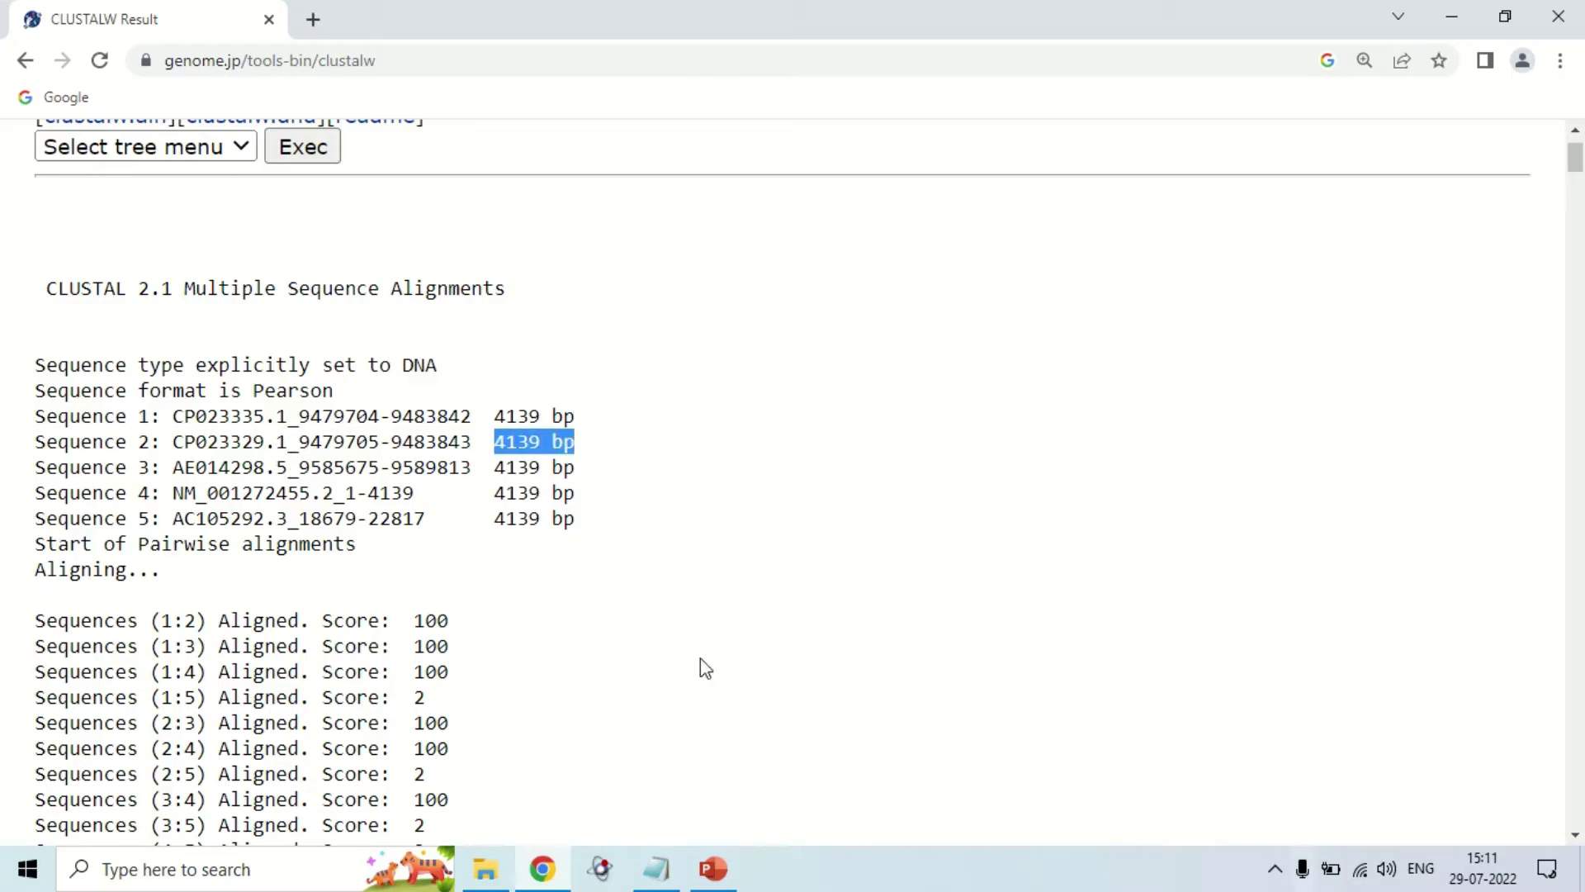
{"action": "left_click", "coordinate": [213, 449]}
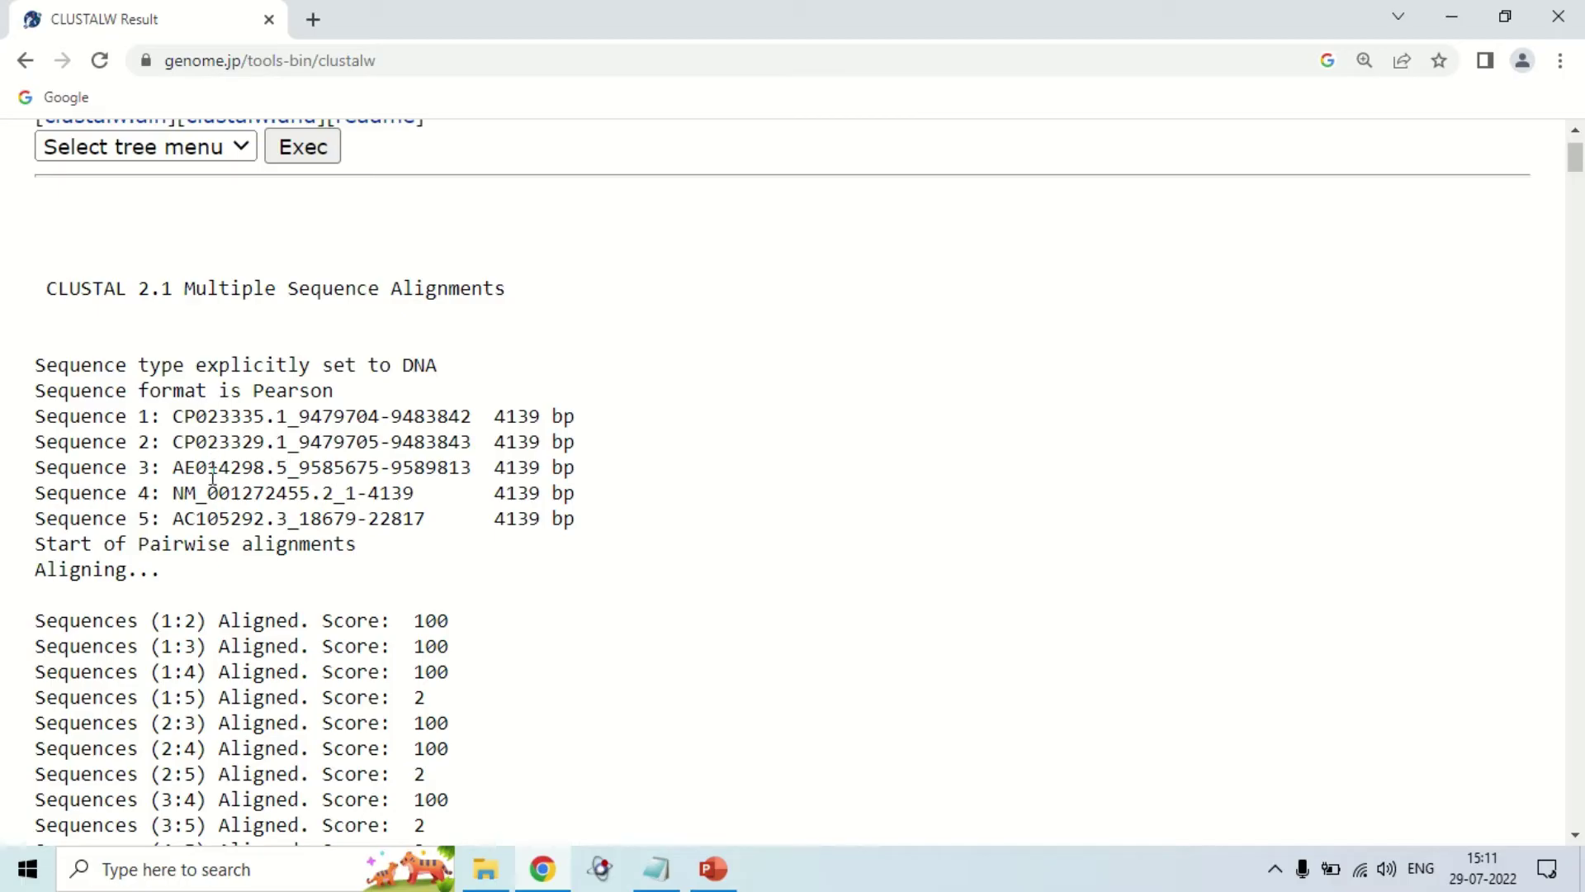
- Examine the pairwise alignment scores, comparing sequence pairs such as 1:2, 1:3 and 1:5
{"action": "scroll", "coordinate": [217, 495], "scroll_direction": "down", "scroll_amount": 3}
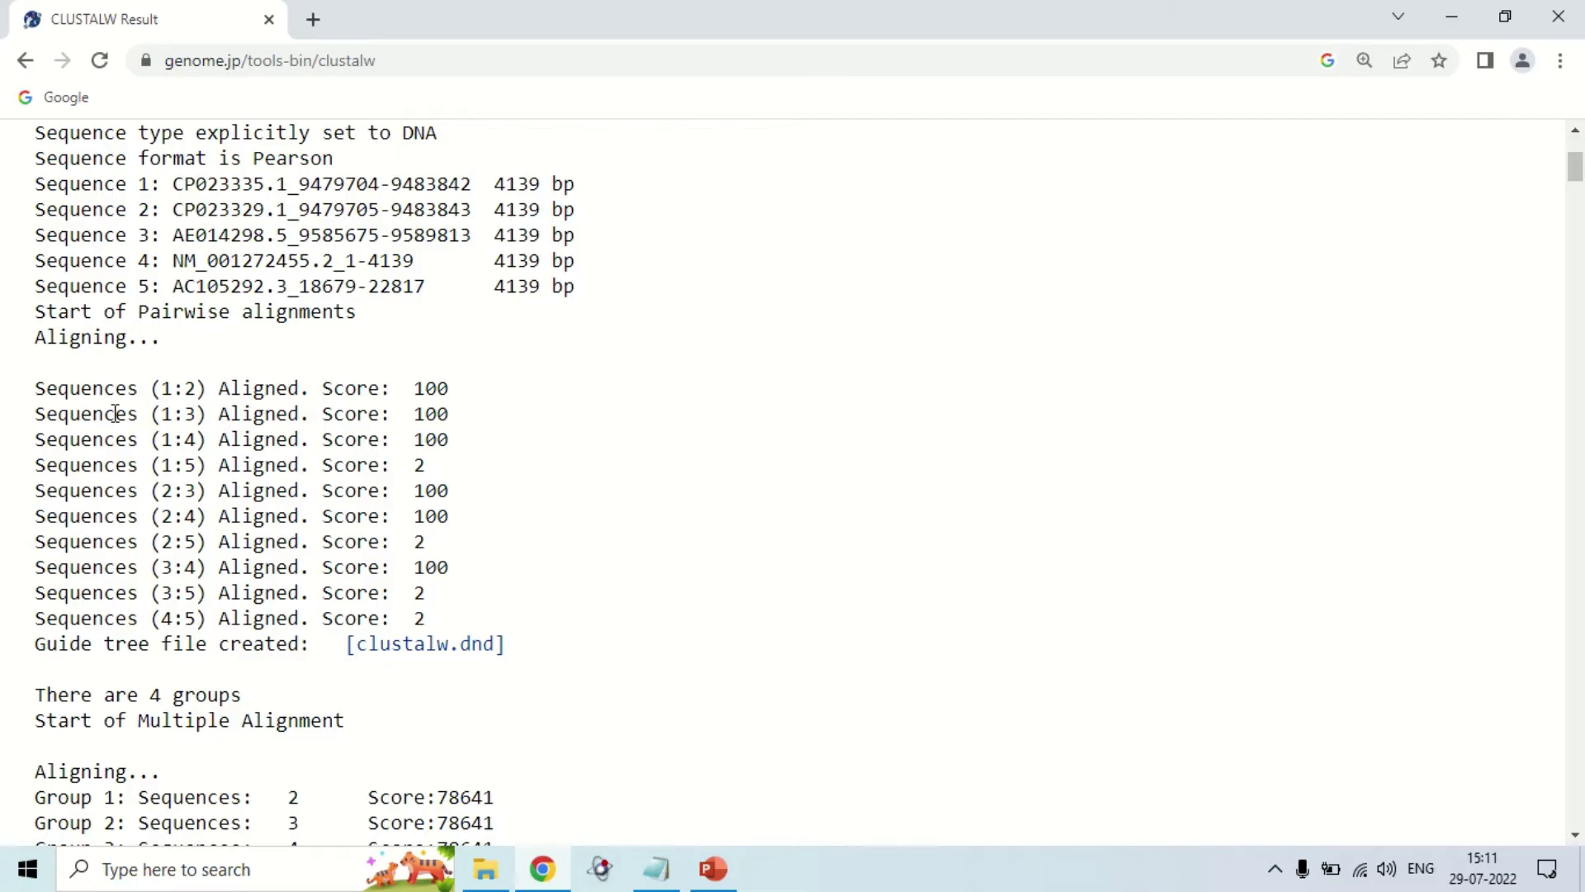
{"action": "left_click_drag", "start_coordinate": [159, 388], "coordinate": [198, 388]}
{"action": "left_click_drag", "start_coordinate": [415, 388], "coordinate": [450, 388]}
{"action": "left_click", "coordinate": [161, 414]}
{"action": "left_click_drag", "start_coordinate": [161, 415], "coordinate": [197, 415]}
{"action": "left_click_drag", "start_coordinate": [405, 419], "coordinate": [506, 428]}
{"action": "left_click_drag", "start_coordinate": [161, 388], "coordinate": [218, 465]}
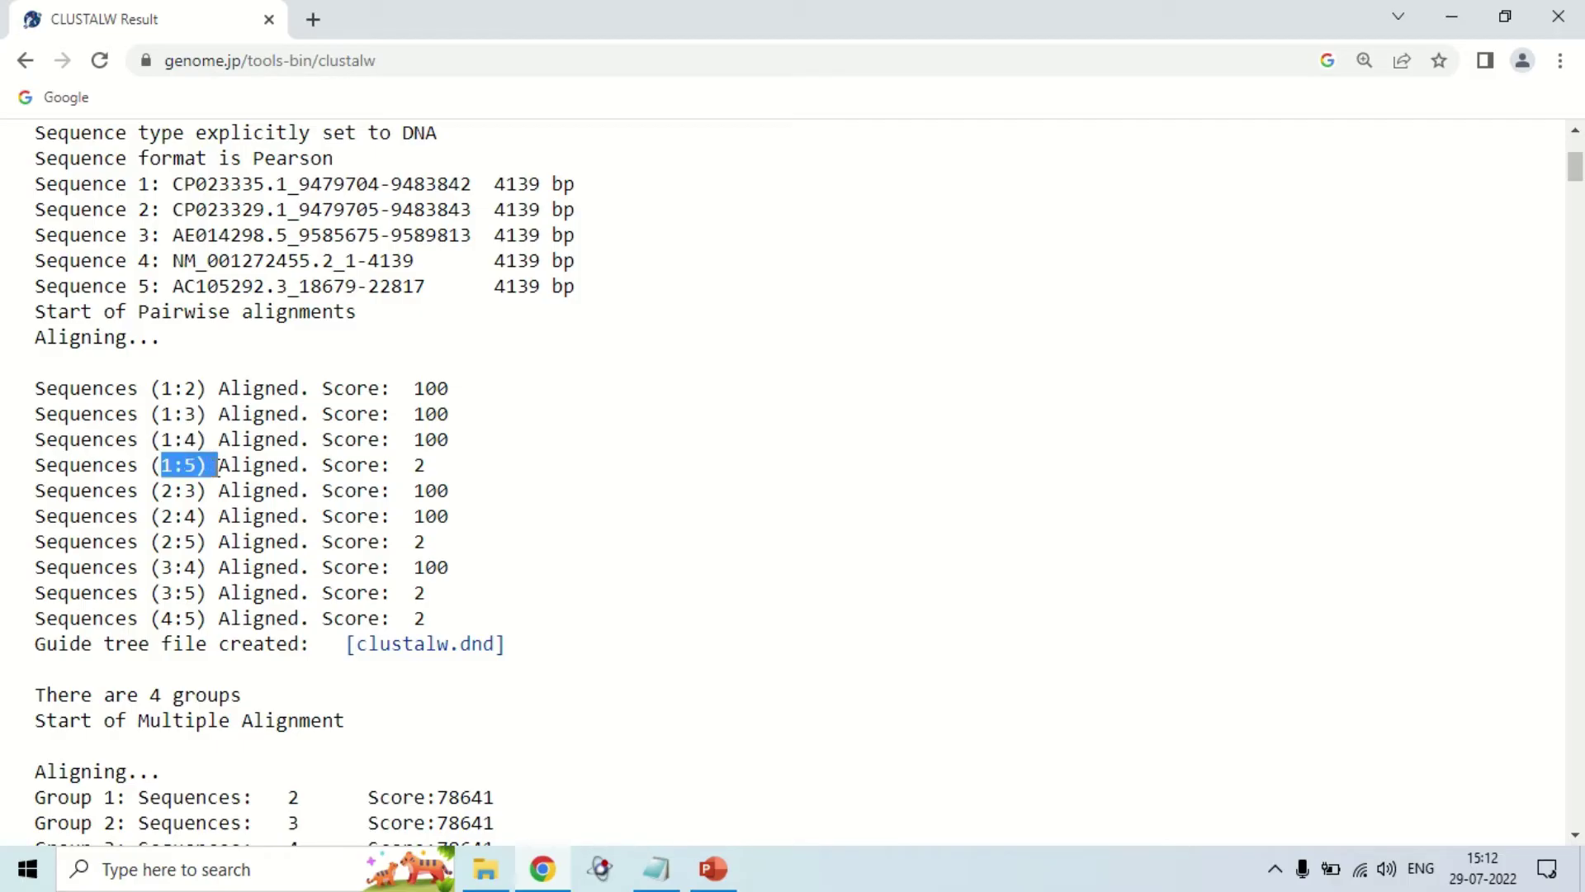
{"action": "left_click", "coordinate": [166, 492]}
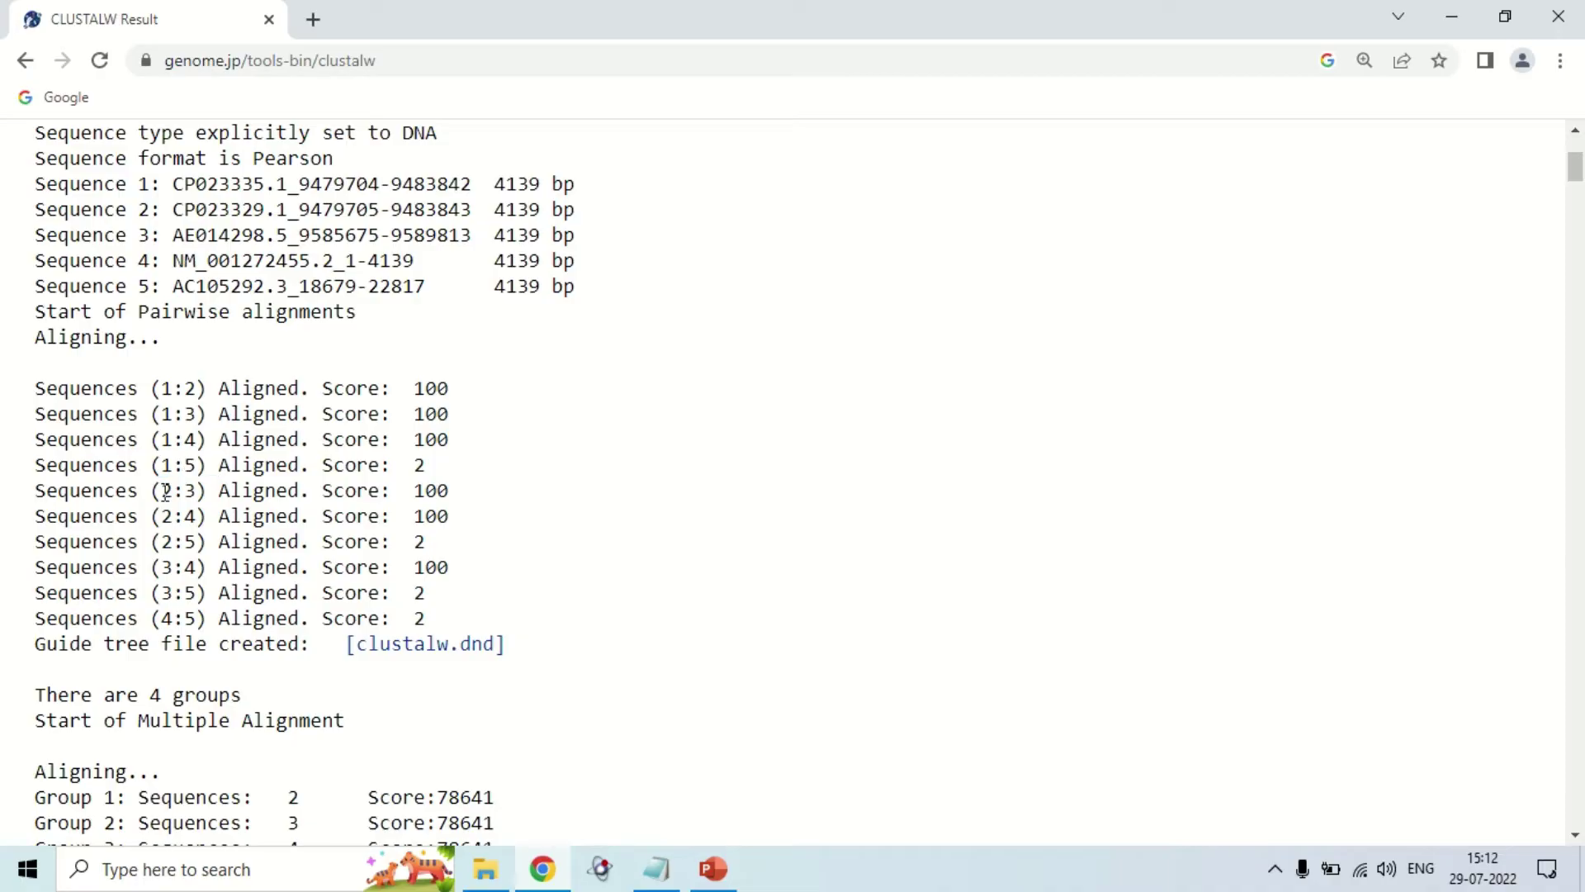
{"action": "left_click_drag", "start_coordinate": [165, 492], "coordinate": [196, 541]}
{"action": "left_click_drag", "start_coordinate": [404, 465], "coordinate": [428, 470]}
{"action": "left_click", "coordinate": [154, 465]}
{"action": "left_click_drag", "start_coordinate": [154, 465], "coordinate": [206, 467]}
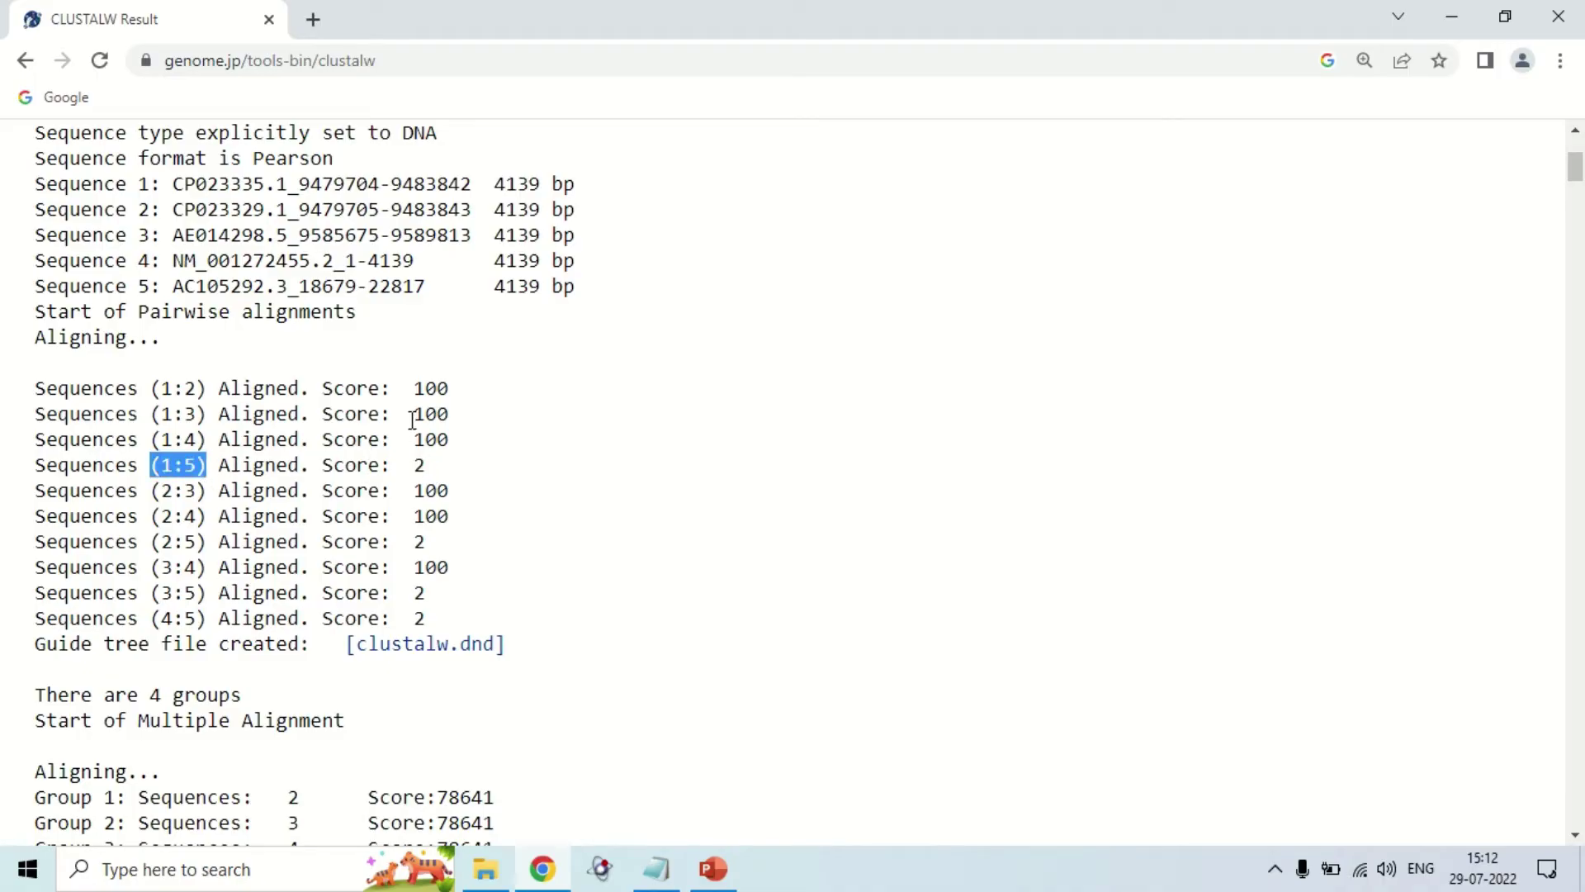
- Check the number of groups and the group scores in the multiple alignment summary
{"action": "scroll", "coordinate": [409, 422], "scroll_direction": "down", "scroll_amount": 1}
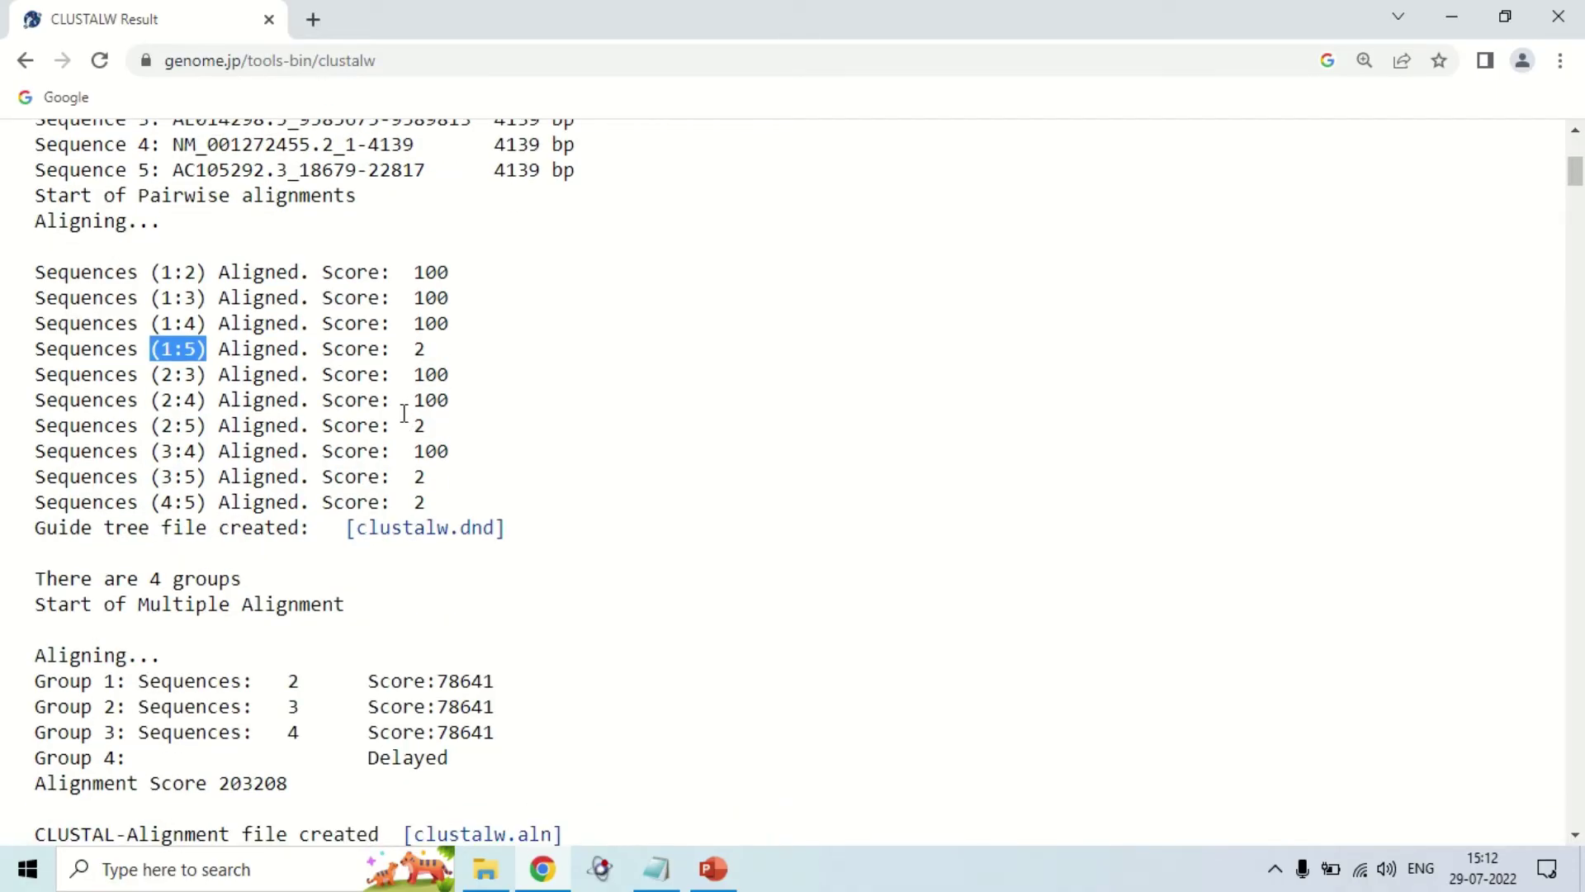
{"action": "scroll", "coordinate": [363, 387], "scroll_direction": "down", "scroll_amount": 1}
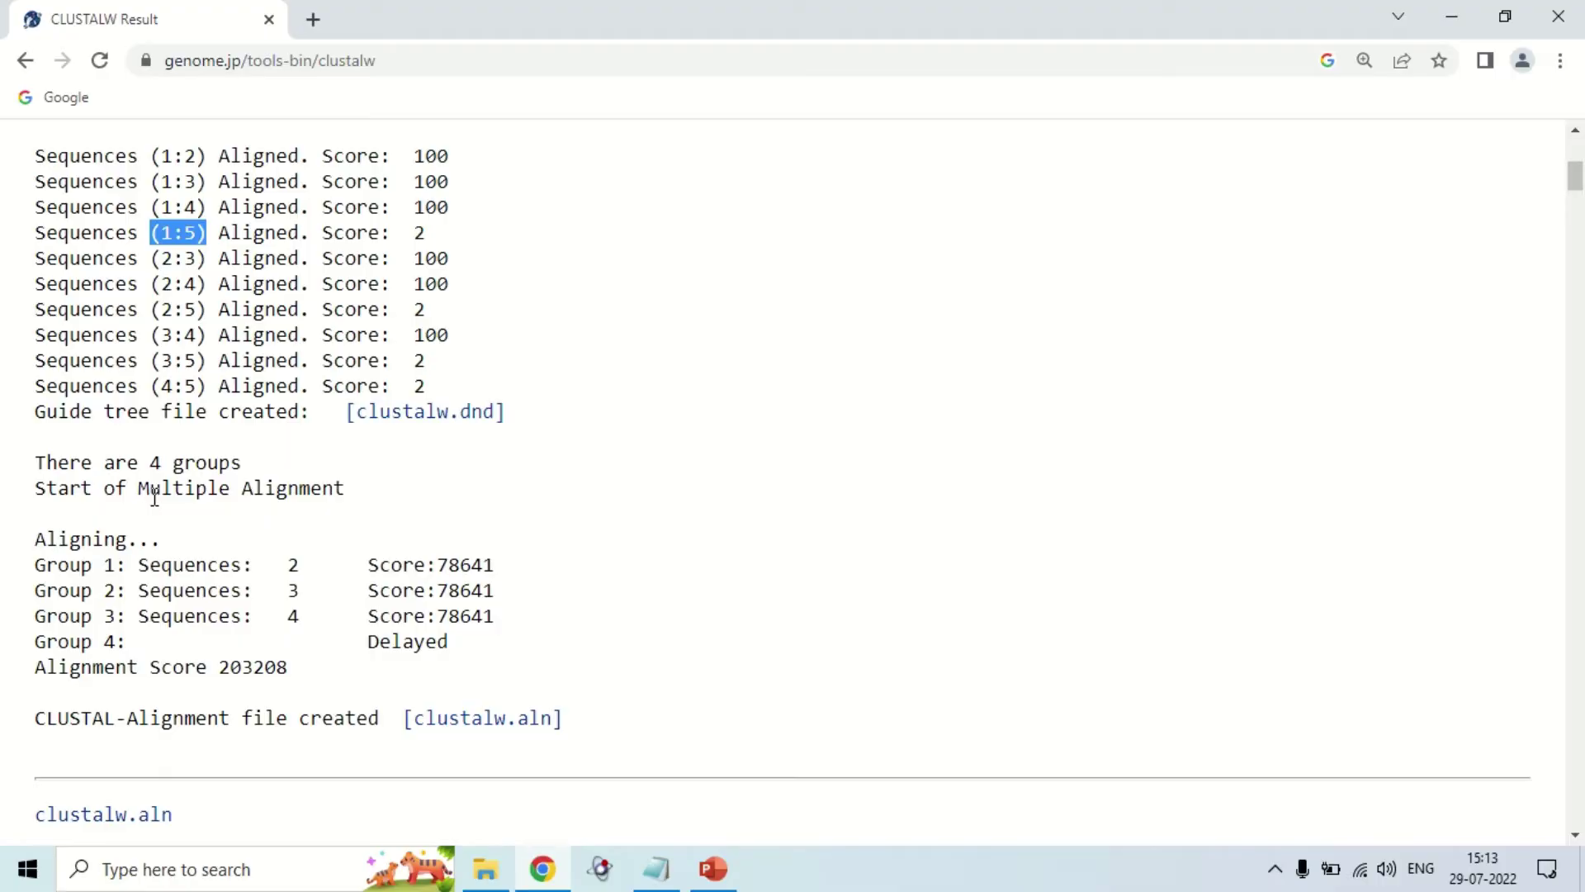
{"action": "left_click_drag", "start_coordinate": [154, 463], "coordinate": [189, 469]}
{"action": "left_click", "coordinate": [232, 523]}
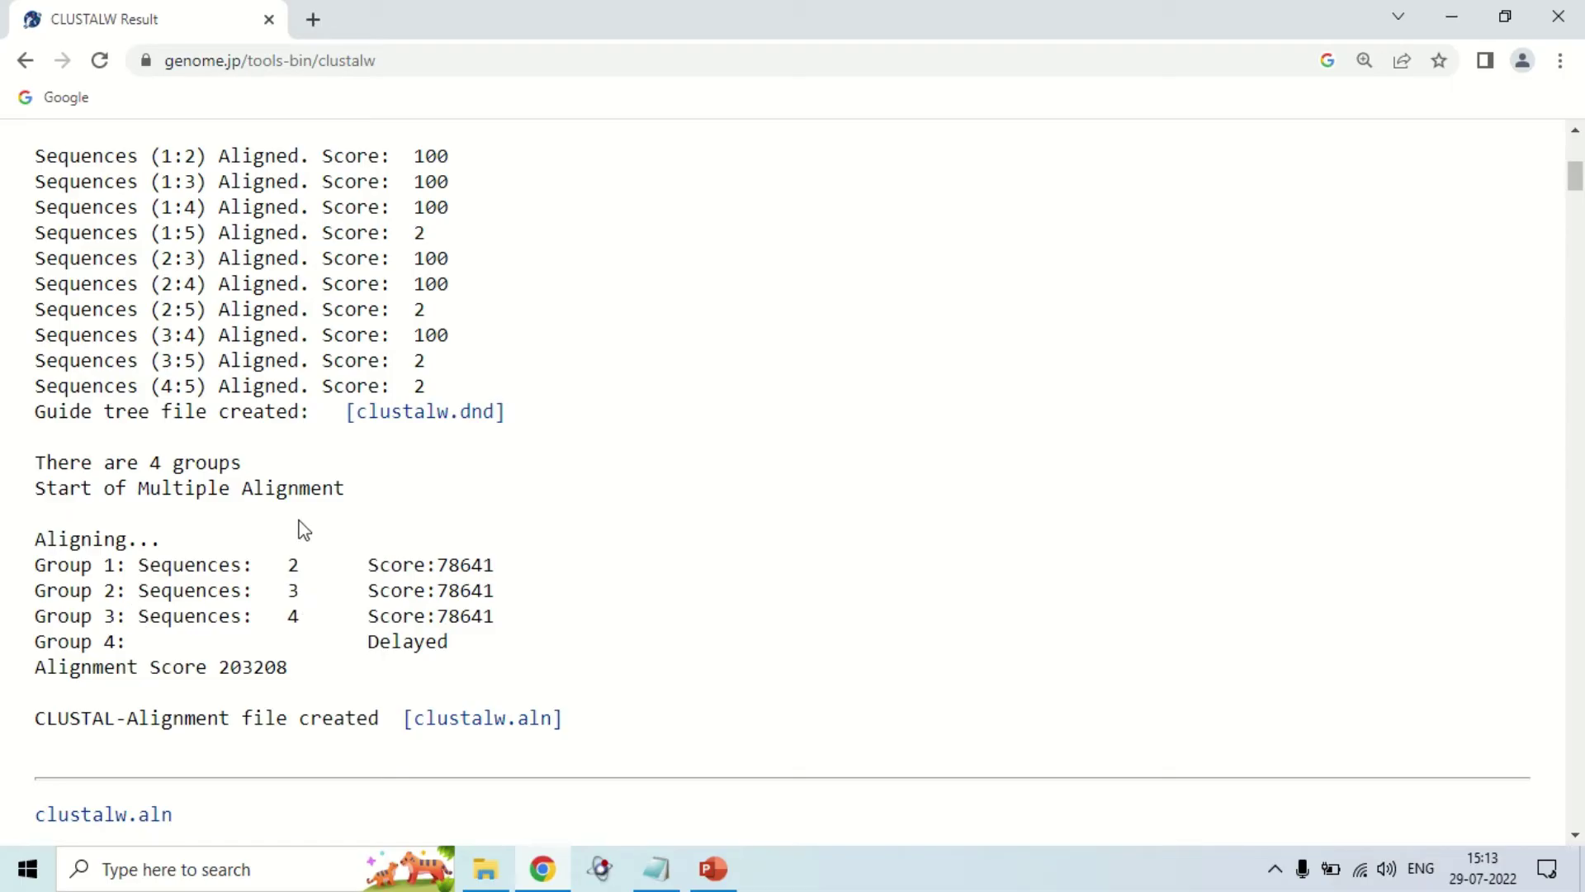
- Examine the first block of the clustalw.aln alignment for asterisk-marked conserved positions, mismatched bases and gaps
{"action": "scroll", "coordinate": [307, 528], "scroll_direction": "down", "scroll_amount": 3}
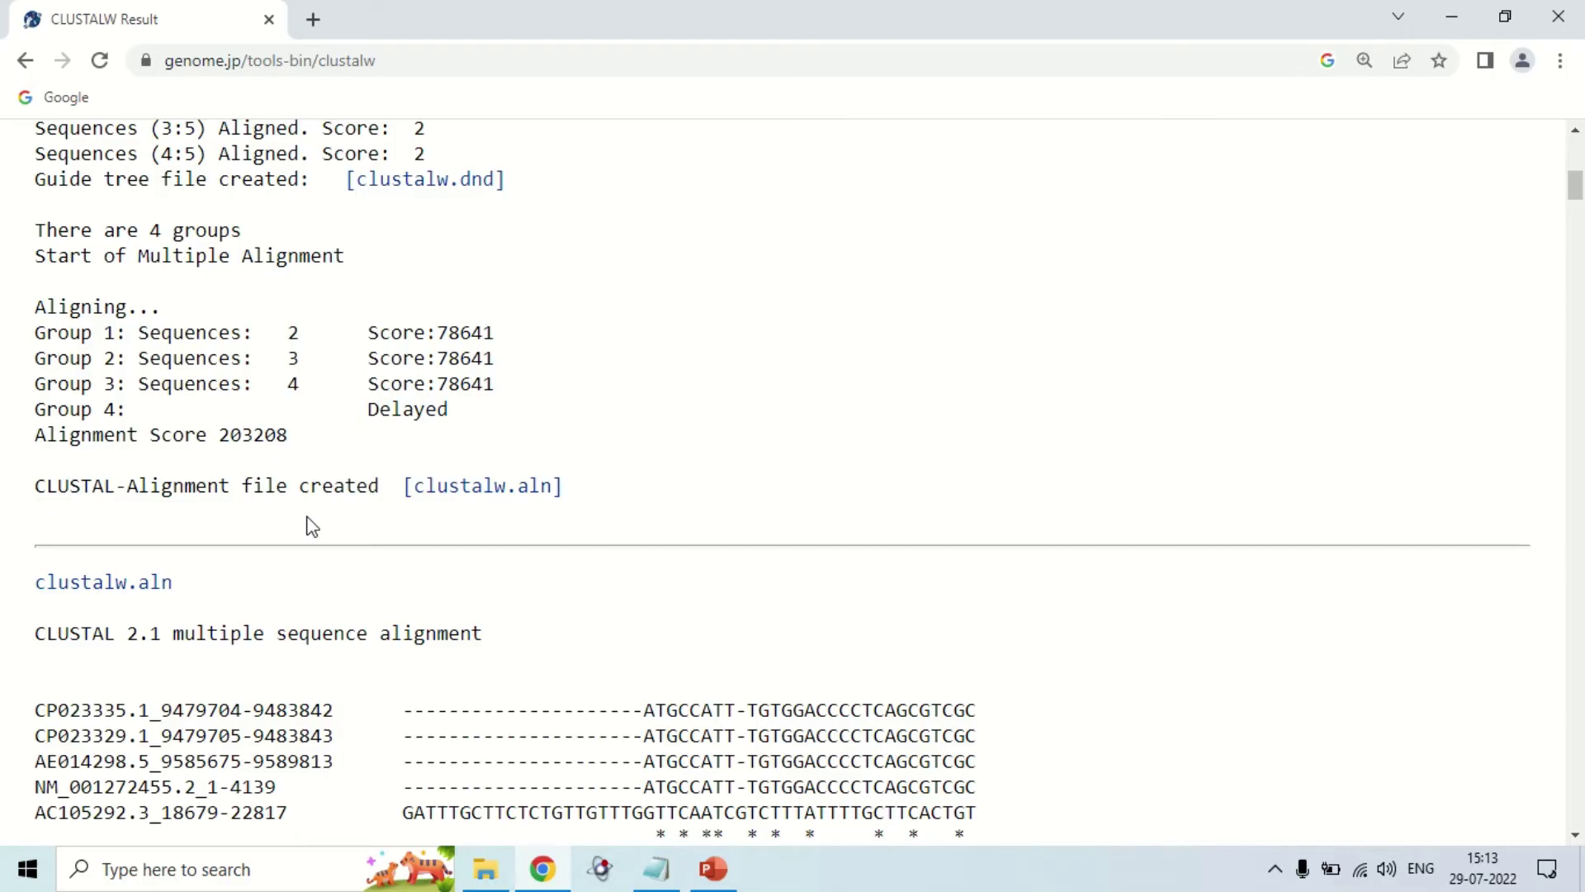
{"action": "scroll", "coordinate": [308, 529], "scroll_direction": "down", "scroll_amount": 1}
{"action": "key", "text": "ctrl+minus"}
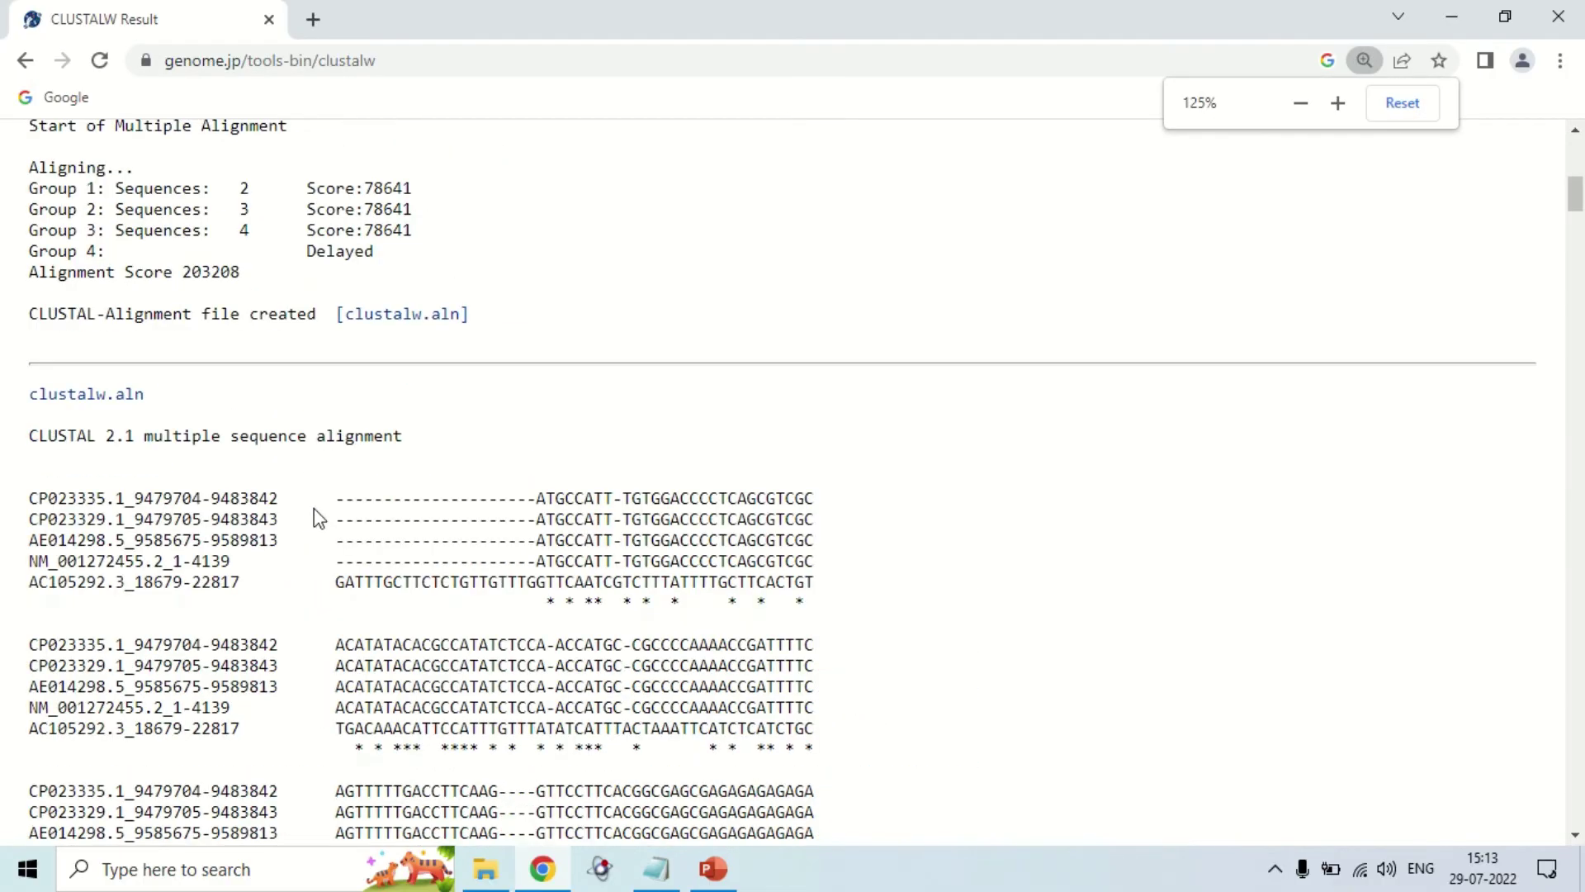
{"action": "scroll", "coordinate": [318, 518], "scroll_direction": "down", "scroll_amount": 1}
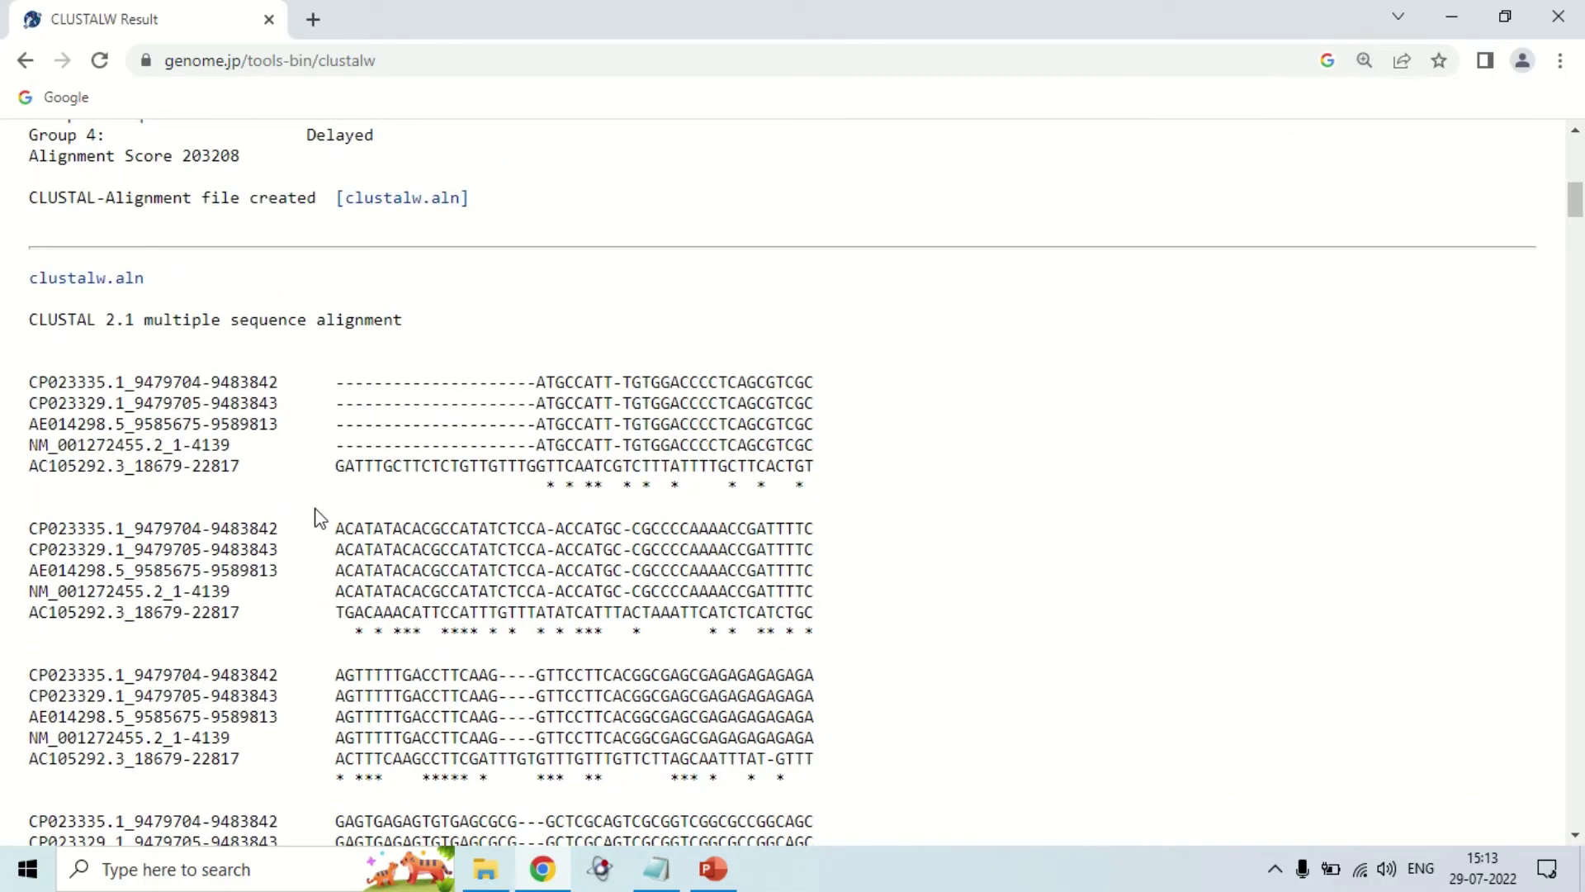
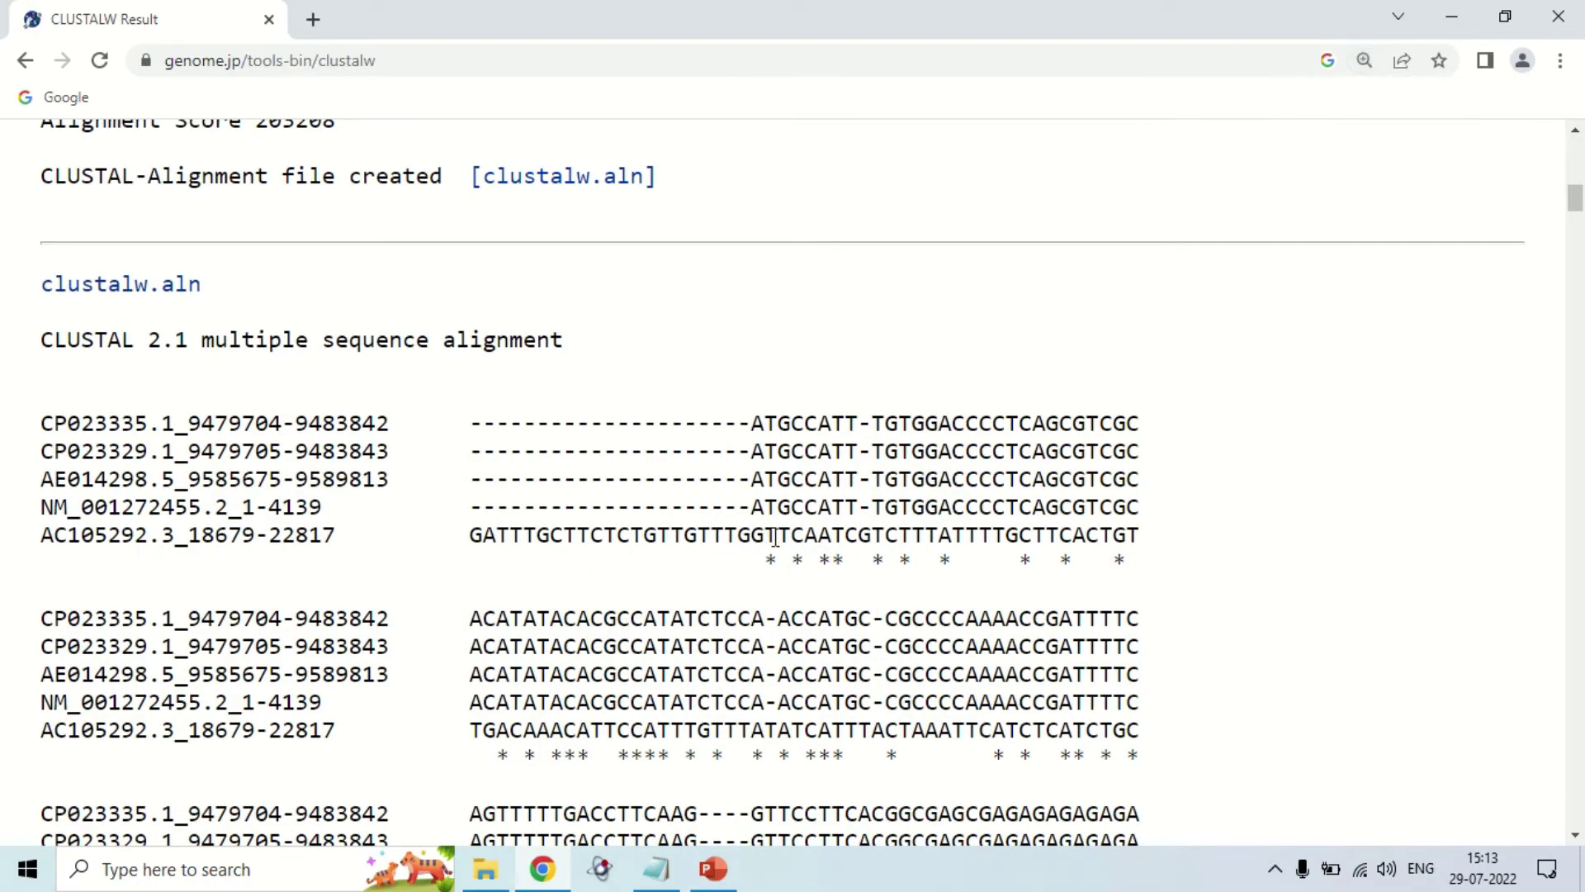
{"action": "left_click_drag", "start_coordinate": [779, 560], "coordinate": [819, 566]}
{"action": "left_click", "coordinate": [828, 561]}
{"action": "left_click_drag", "start_coordinate": [826, 423], "coordinate": [828, 479]}
{"action": "left_click", "coordinate": [823, 516]}
{"action": "left_click_drag", "start_coordinate": [819, 422], "coordinate": [844, 423]}
{"action": "left_click_drag", "start_coordinate": [818, 563], "coordinate": [846, 565]}
{"action": "left_click", "coordinate": [958, 543]}
{"action": "left_click_drag", "start_coordinate": [956, 533], "coordinate": [972, 535]}
{"action": "left_click_drag", "start_coordinate": [468, 423], "coordinate": [679, 436]}
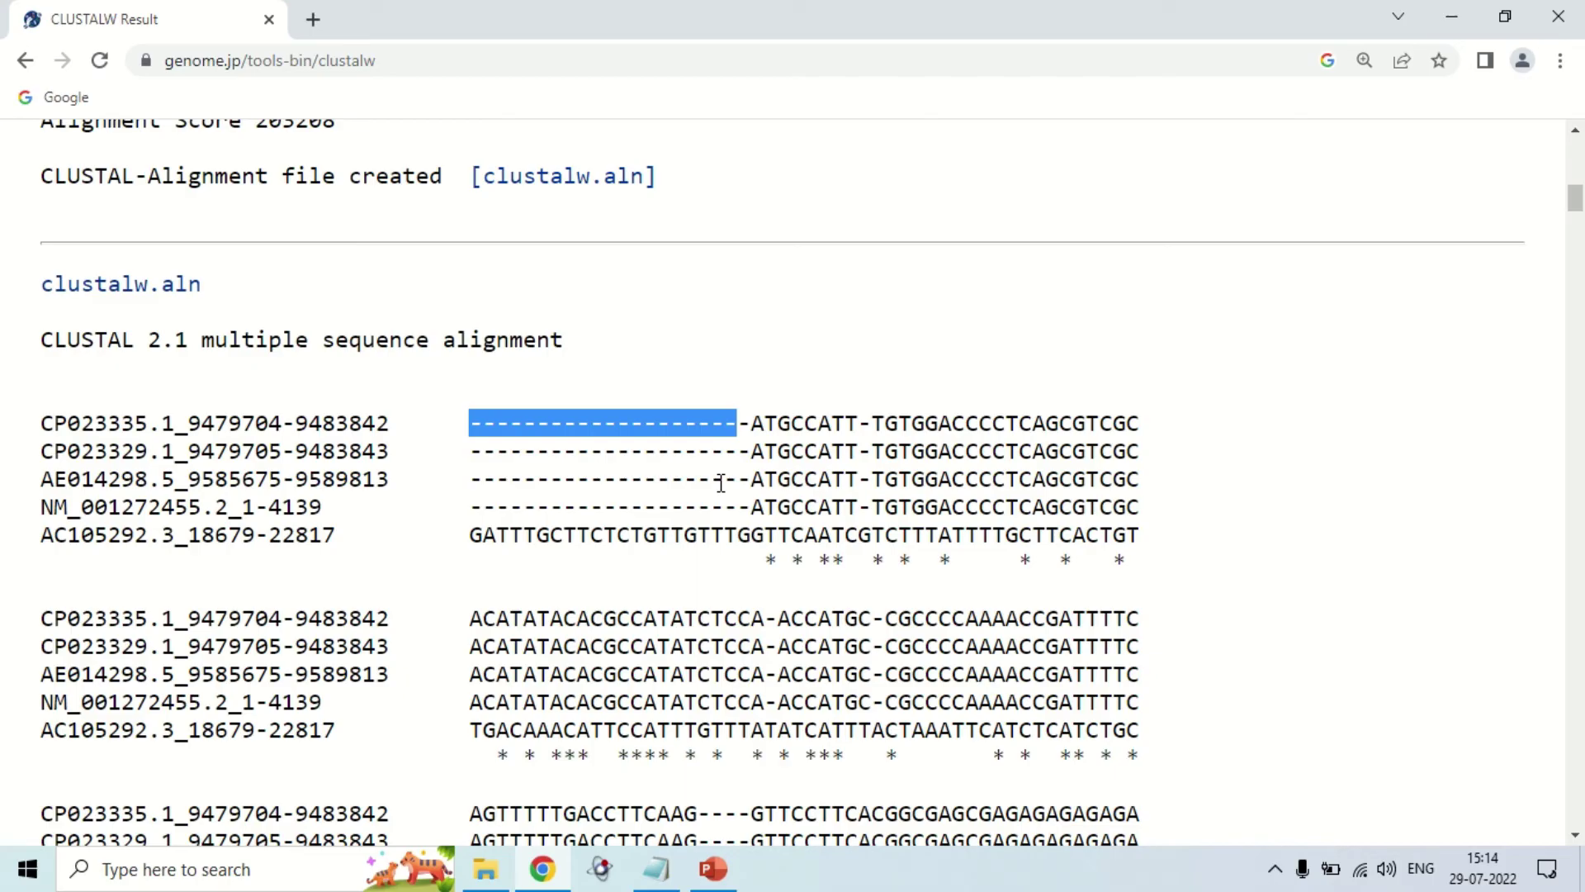
{"action": "left_click", "coordinate": [270, 494]}
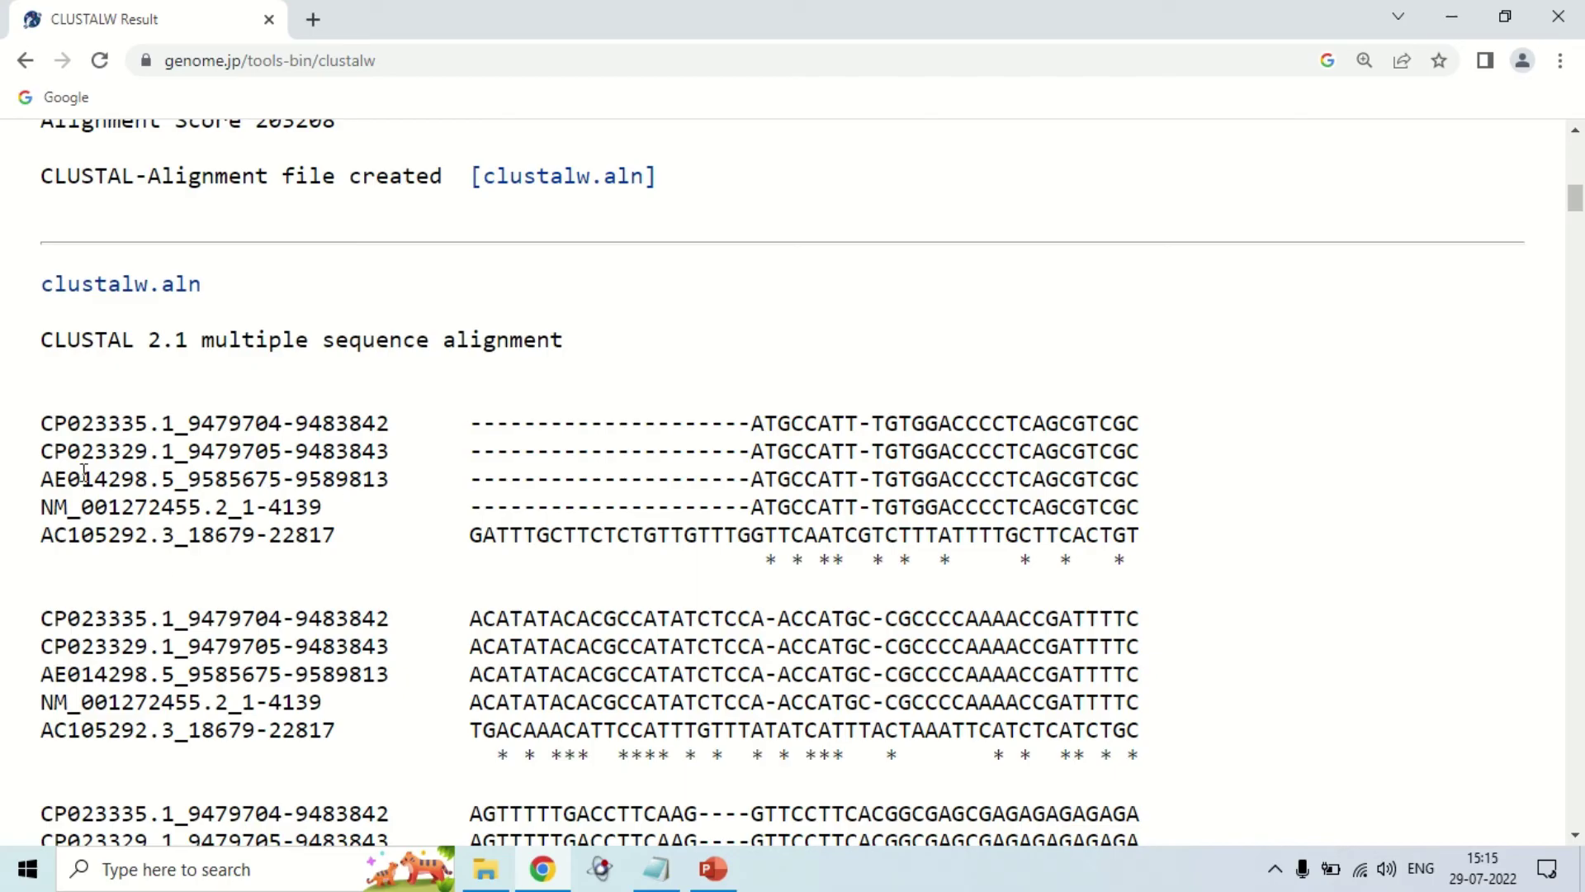
- Examine the accession-labelled rows across successive blocks of the clustalw.aln alignment, starting with CP023335.1
{"action": "left_click_drag", "start_coordinate": [41, 423], "coordinate": [179, 435]}
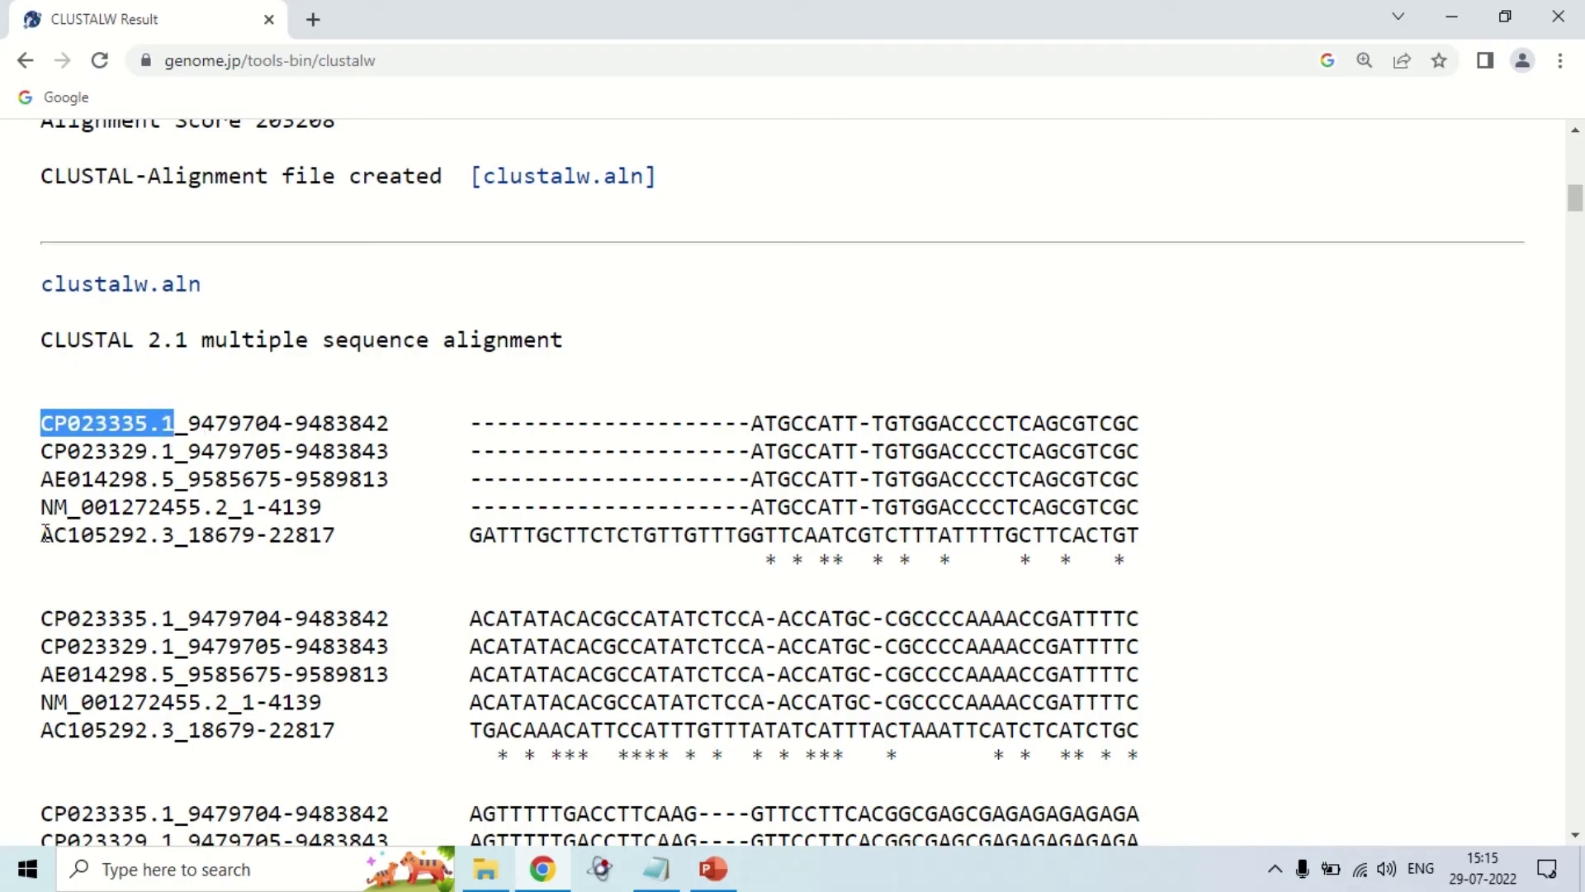
{"action": "key", "text": "ctrl+minus"}
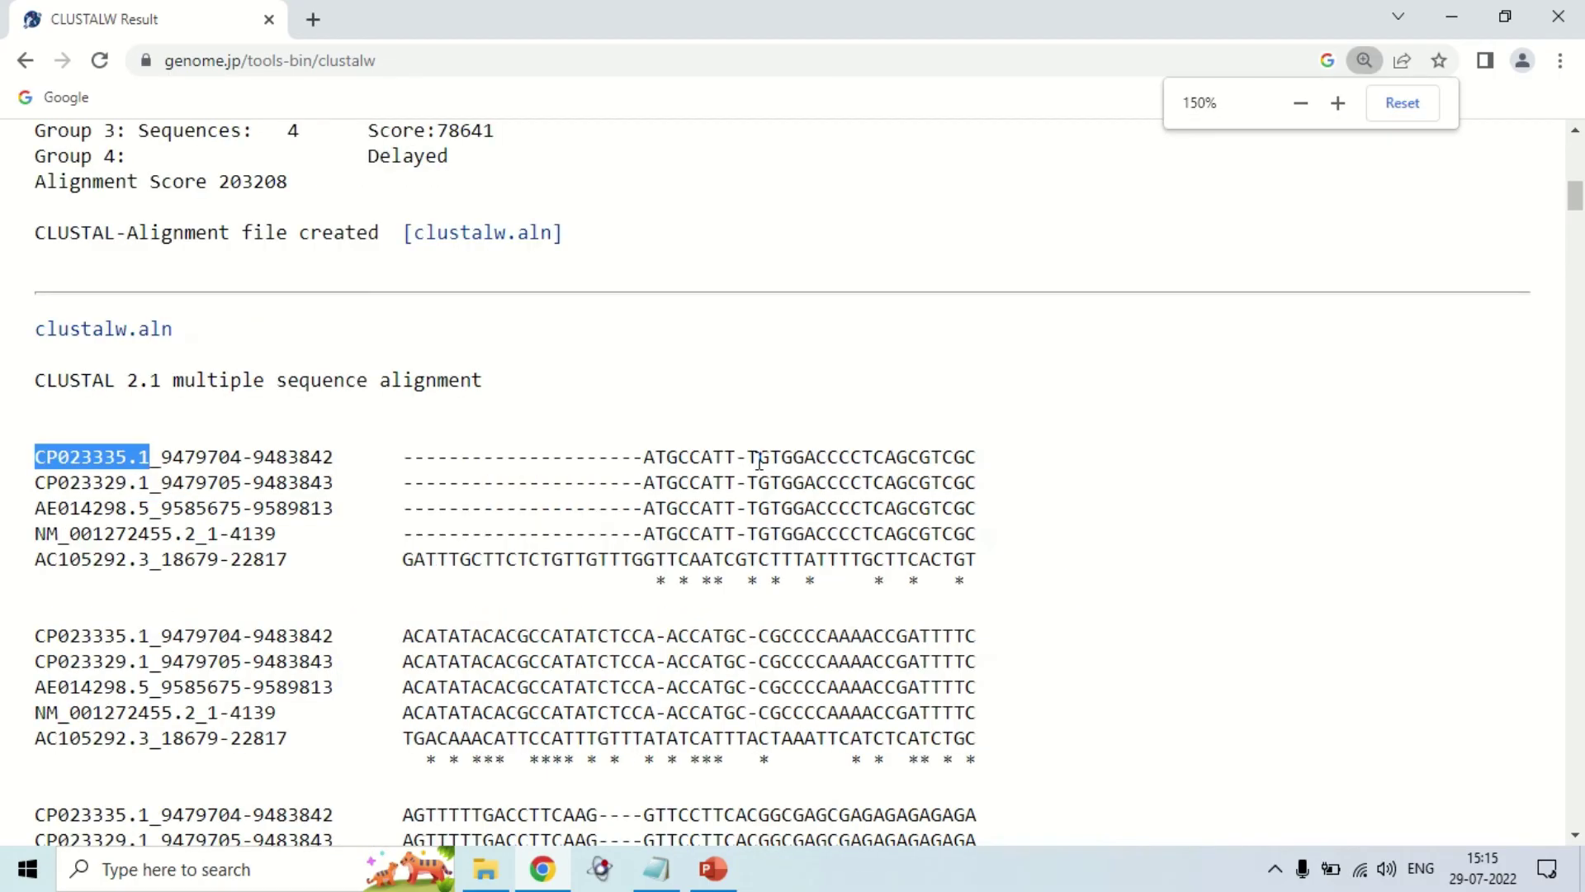
{"action": "scroll", "coordinate": [760, 461], "scroll_direction": "down", "scroll_amount": 2}
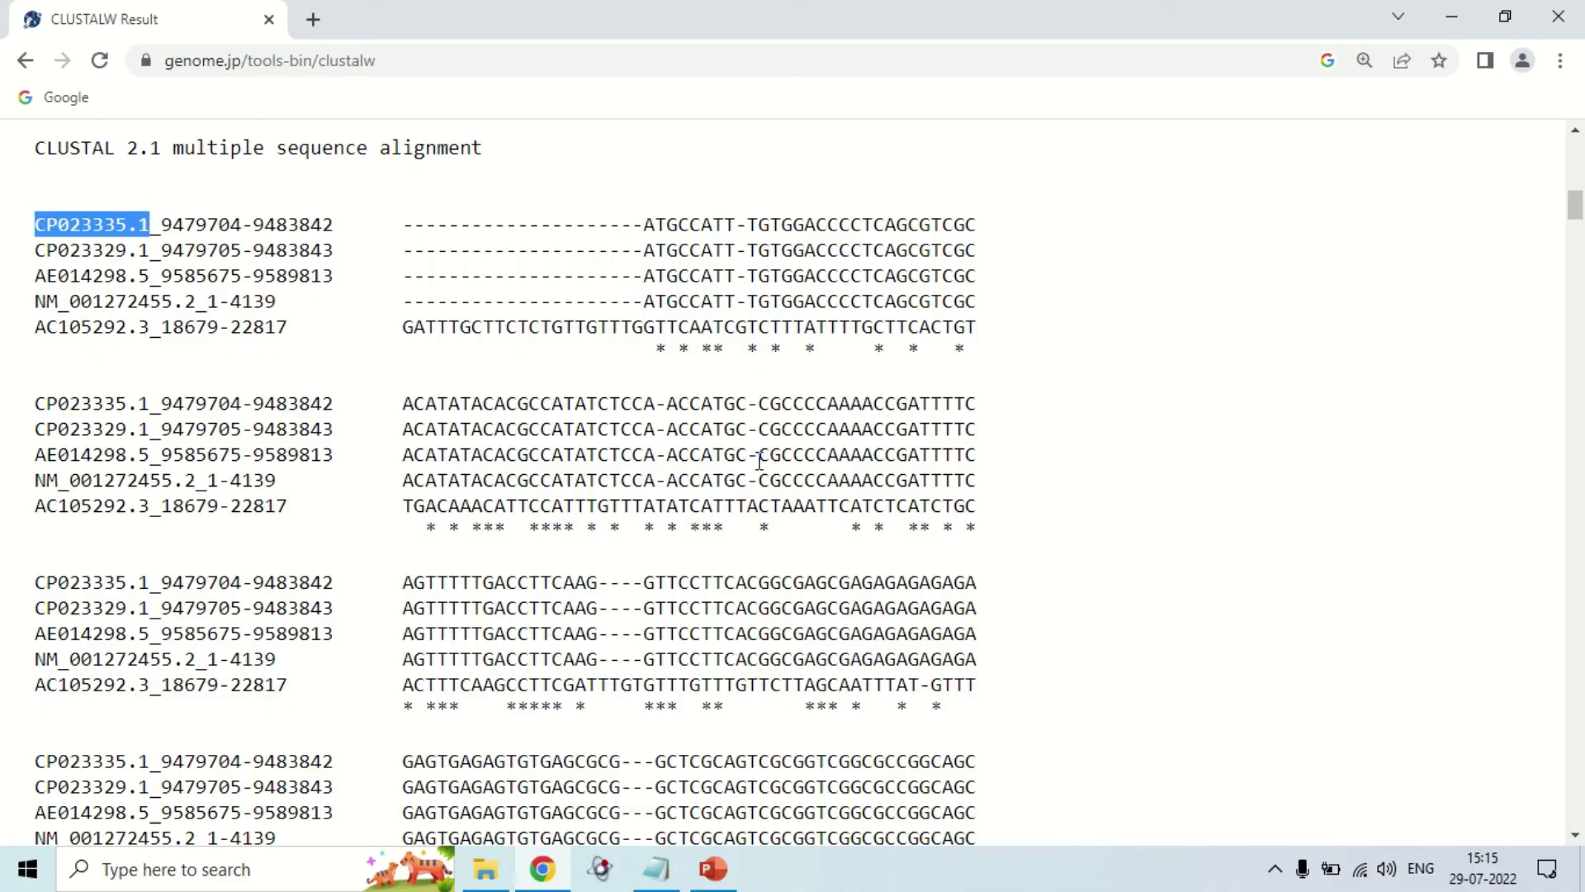
{"action": "scroll", "coordinate": [760, 460], "scroll_direction": "down", "scroll_amount": 4}
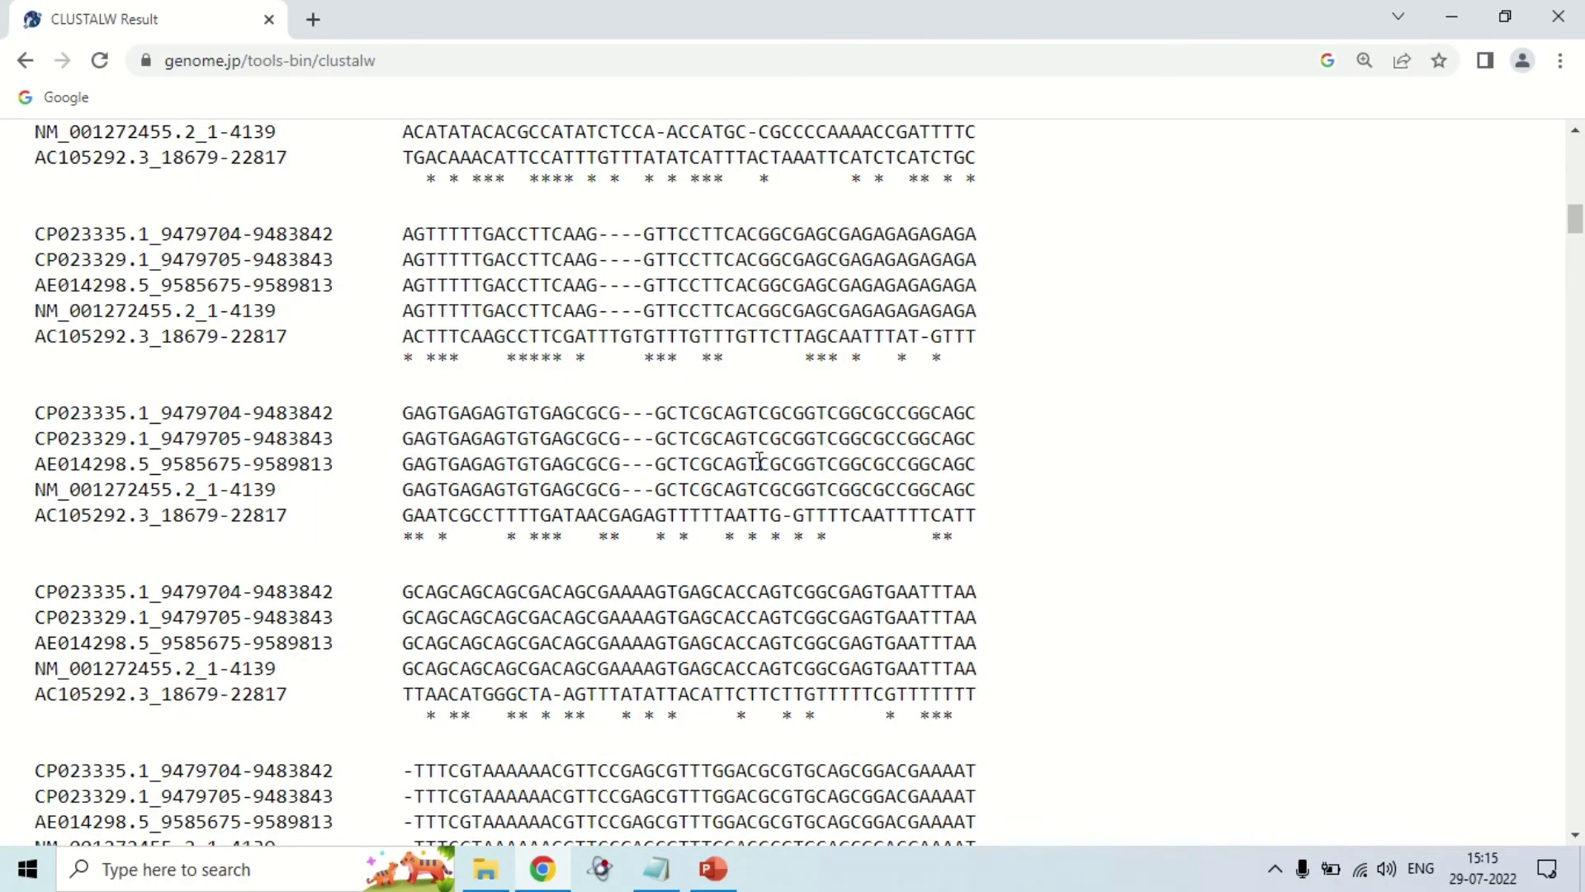
{"action": "scroll", "coordinate": [760, 461], "scroll_direction": "down", "scroll_amount": 12}
{"action": "scroll", "coordinate": [756, 466], "scroll_direction": "down", "scroll_amount": 1}
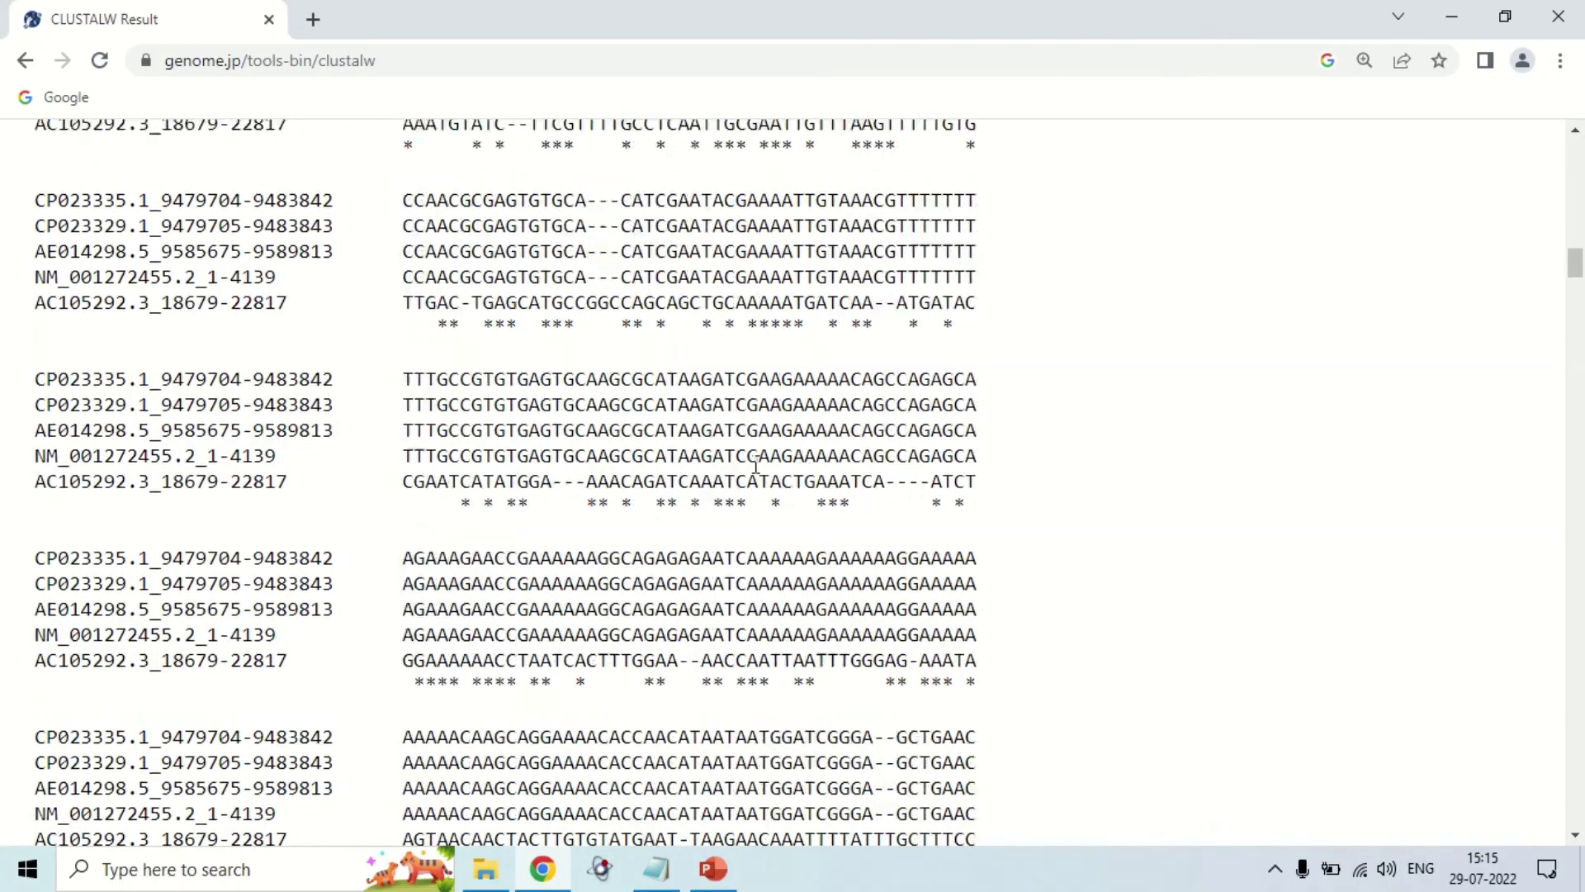
{"action": "scroll", "coordinate": [756, 466], "scroll_direction": "down", "scroll_amount": 12}
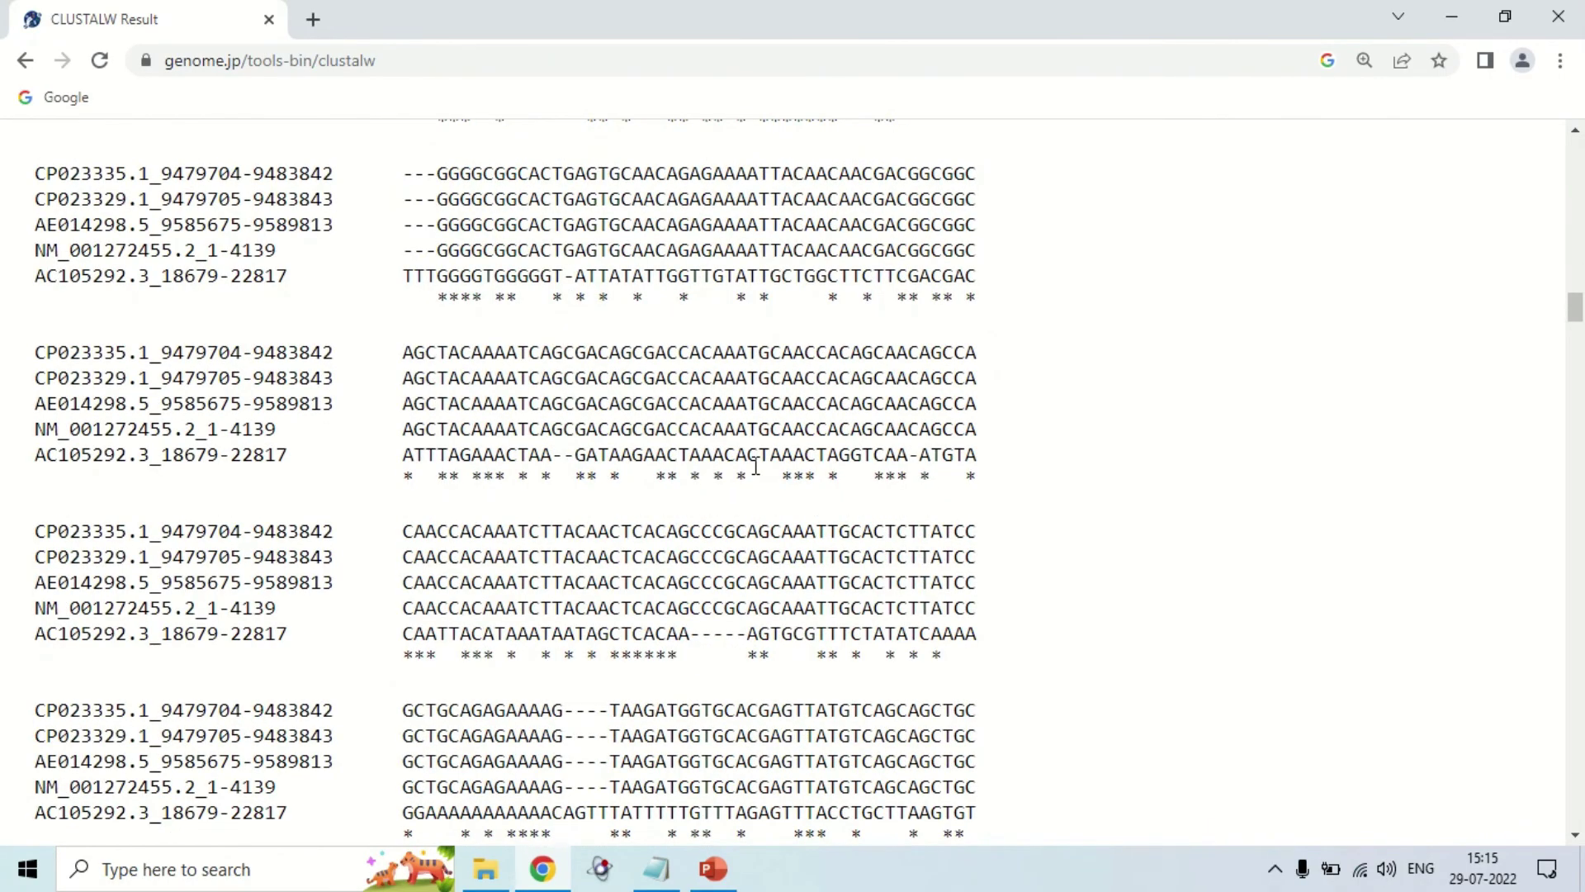
{"action": "scroll", "coordinate": [756, 466], "scroll_direction": "down", "scroll_amount": 7}
- Check the base-pair length of sequence 1 in the input list and follow its alignment through the consecutive blocks
{"action": "scroll", "coordinate": [755, 468], "scroll_direction": "up", "scroll_amount": 20}
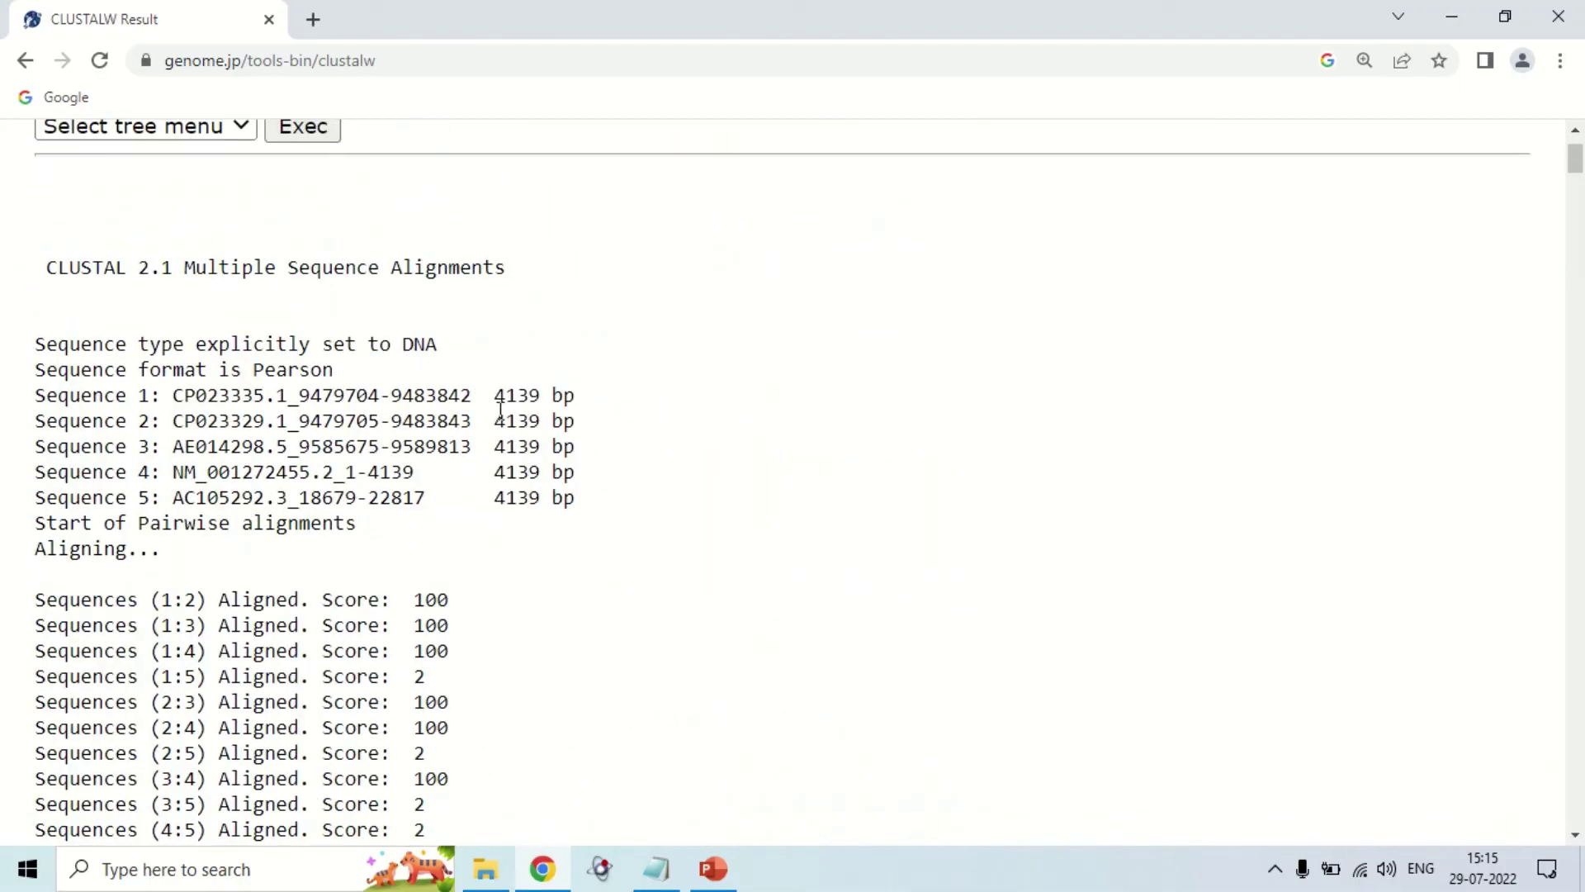
{"action": "left_click_drag", "start_coordinate": [492, 396], "coordinate": [565, 396]}
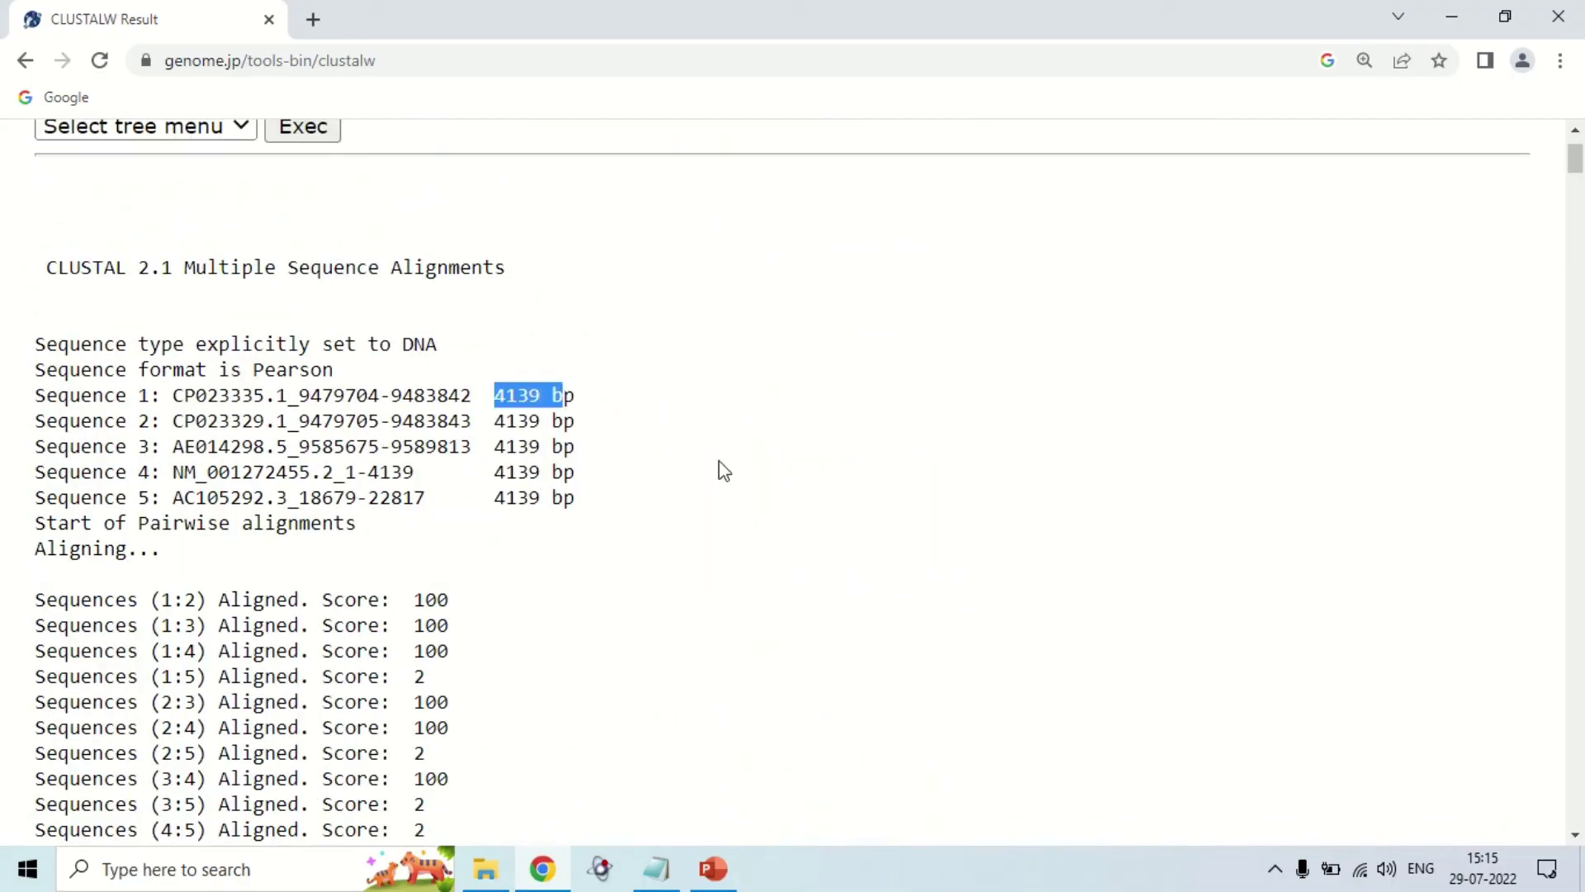
{"action": "scroll", "coordinate": [720, 471], "scroll_direction": "down", "scroll_amount": 20}
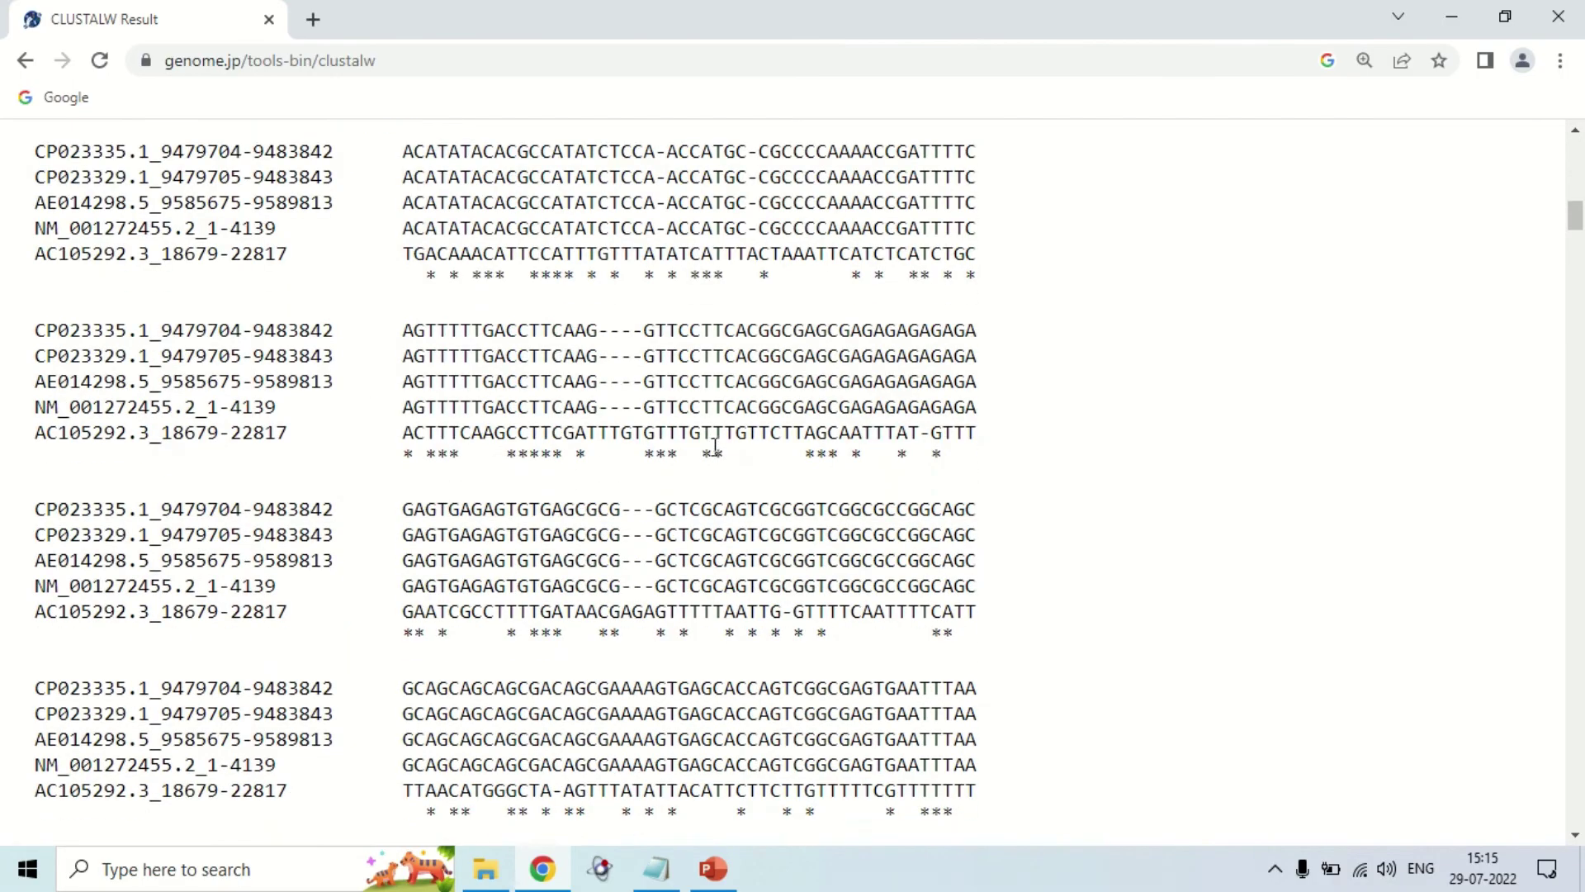
{"action": "scroll", "coordinate": [710, 446], "scroll_direction": "down", "scroll_amount": 20}
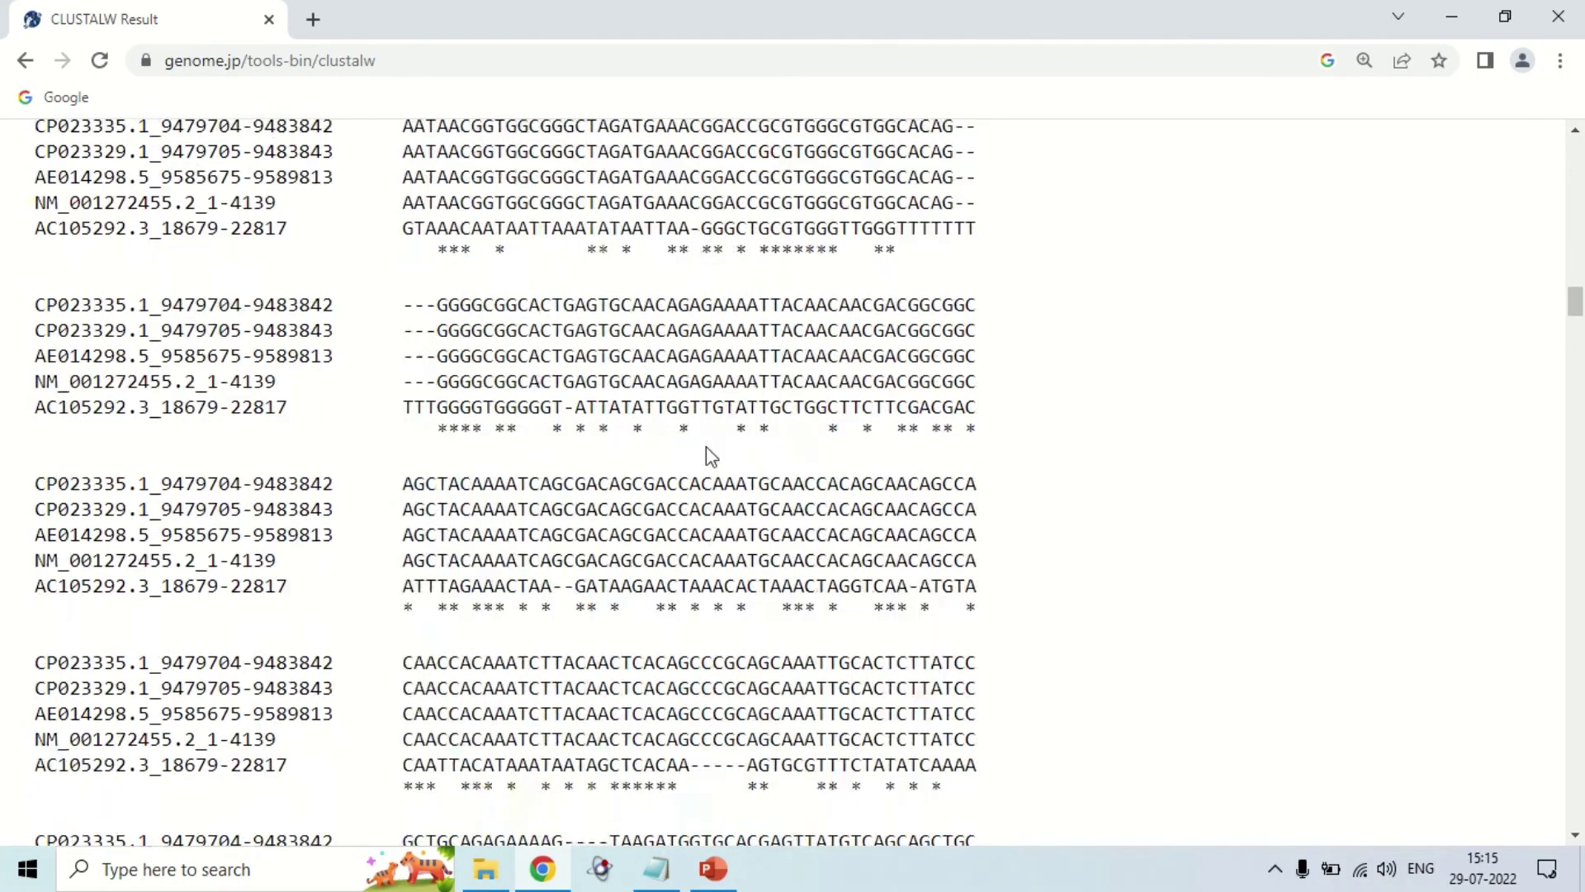
{"action": "scroll", "coordinate": [708, 450], "scroll_direction": "down", "scroll_amount": 10}
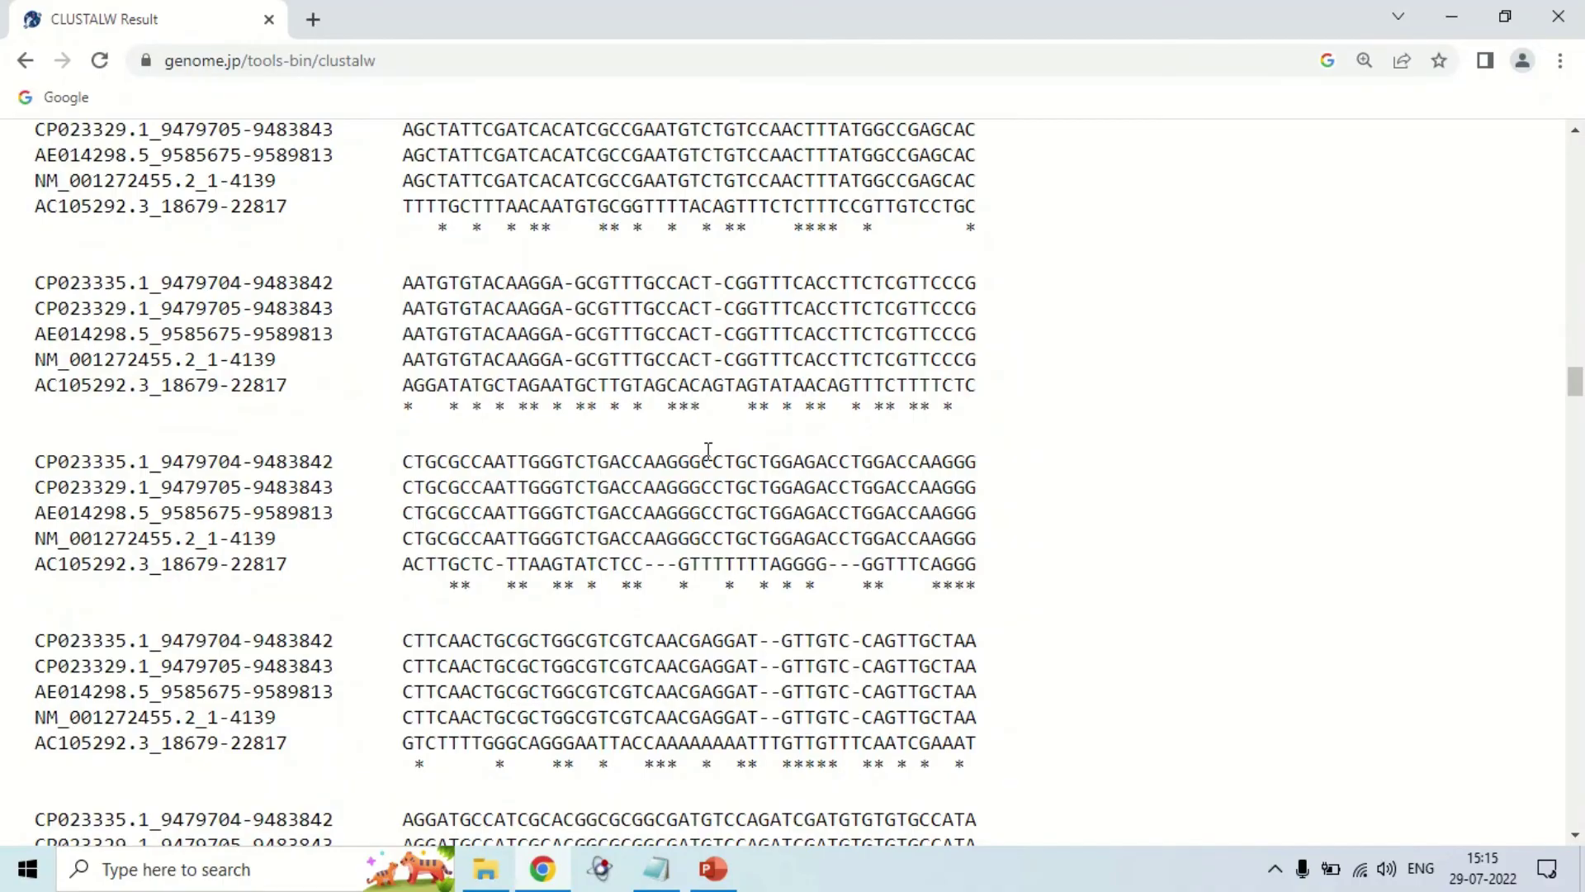
{"action": "scroll", "coordinate": [709, 450], "scroll_direction": "down", "scroll_amount": 4}
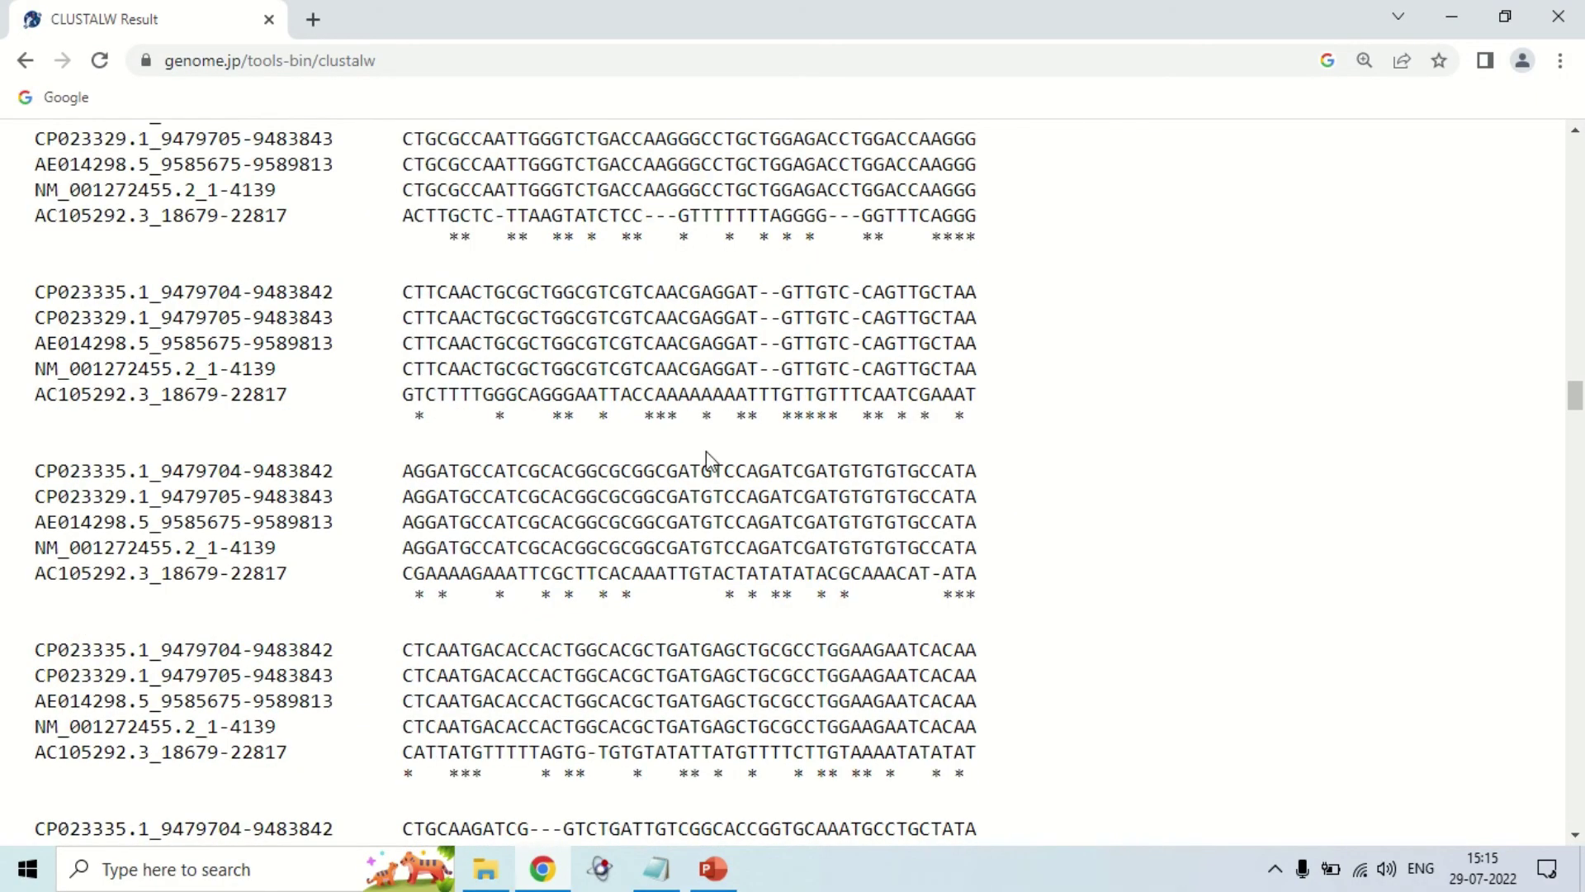
- Inspect the asterisk-marked matches in the block starting CTCAATGACACC and the gap in the block starting CTGCAAGATCG
{"action": "scroll", "coordinate": [706, 451], "scroll_direction": "down", "scroll_amount": 3}
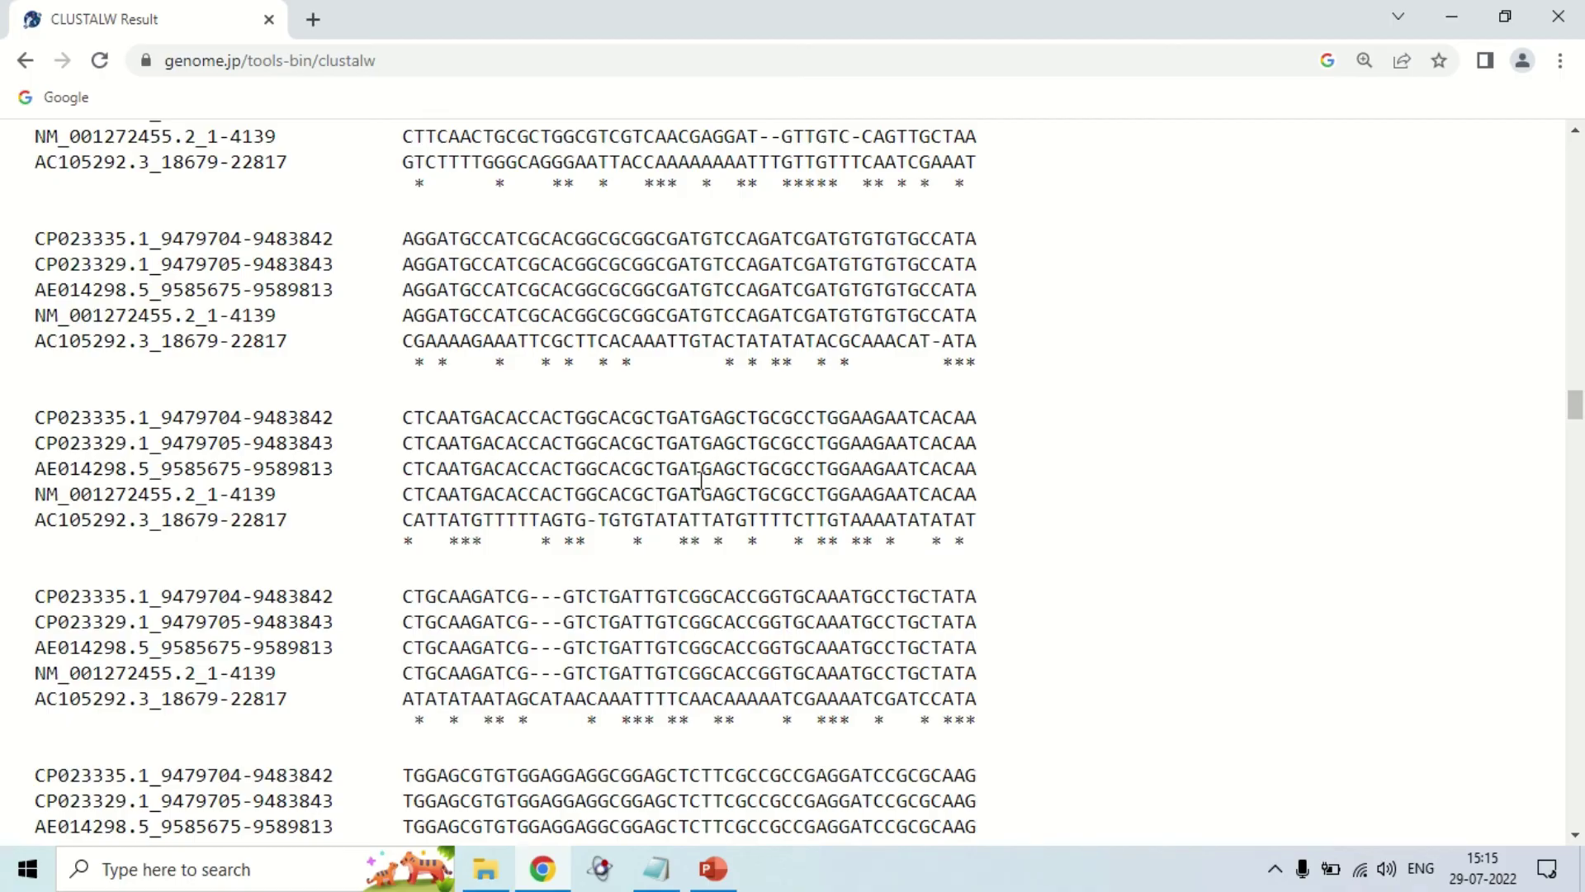
{"action": "scroll", "coordinate": [706, 463], "scroll_direction": "down", "scroll_amount": 3}
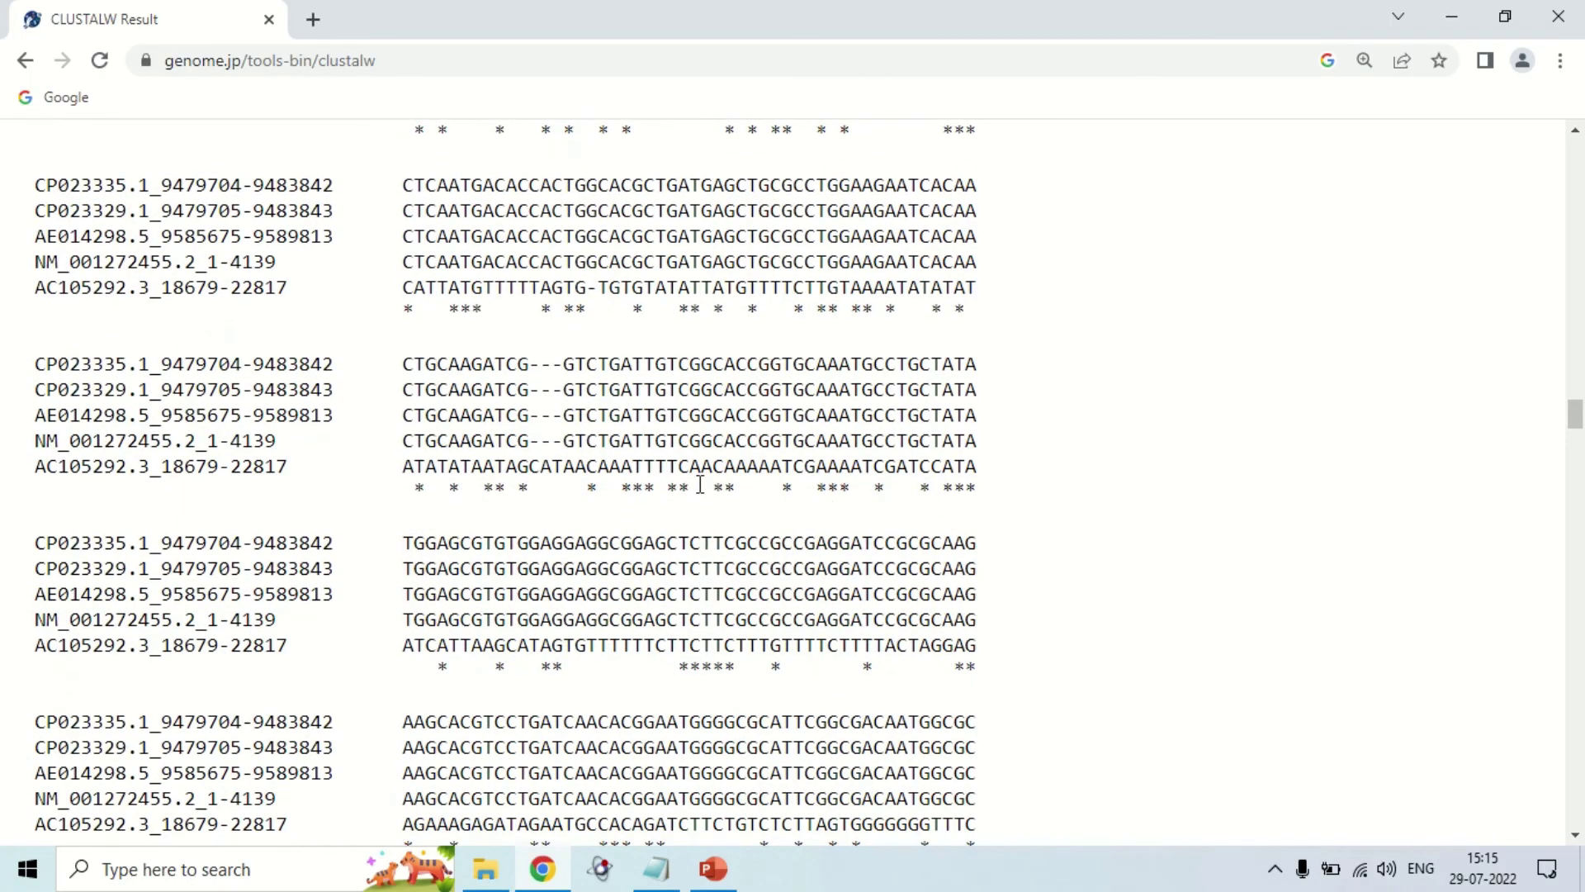
{"action": "left_click_drag", "start_coordinate": [565, 309], "coordinate": [591, 309]}
{"action": "left_click_drag", "start_coordinate": [530, 364], "coordinate": [563, 365]}
{"action": "scroll", "coordinate": [661, 388], "scroll_direction": "down", "scroll_amount": 20}
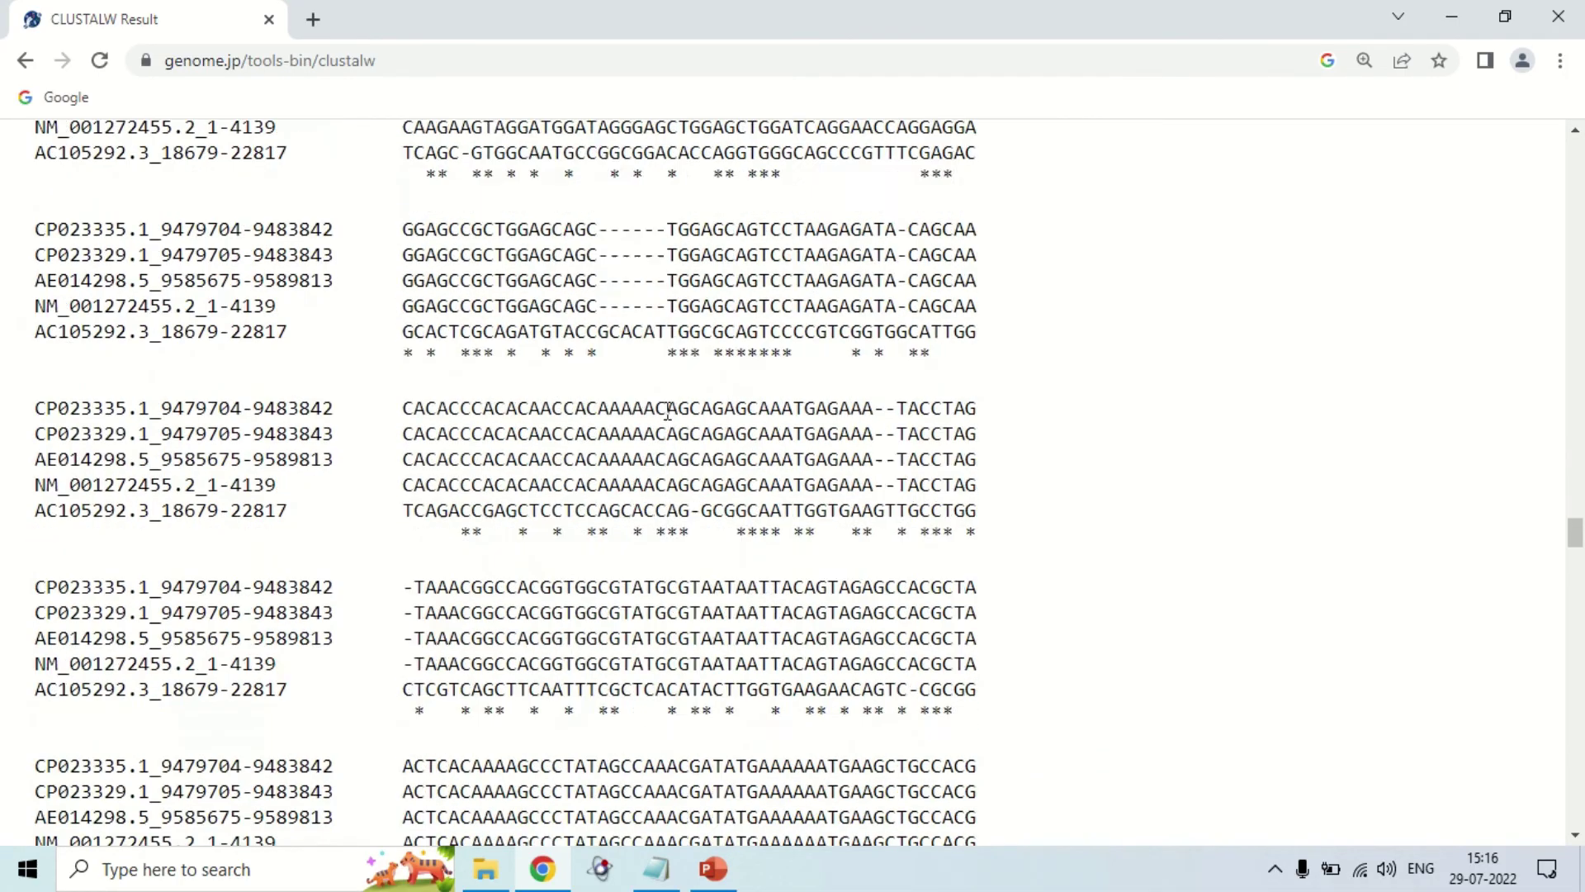
- Review the CLUSTALW result from its heading through the sequence list, pairwise scores and group scores to the first alignment blocks
{"action": "scroll", "coordinate": [669, 413], "scroll_direction": "up", "scroll_amount": 20}
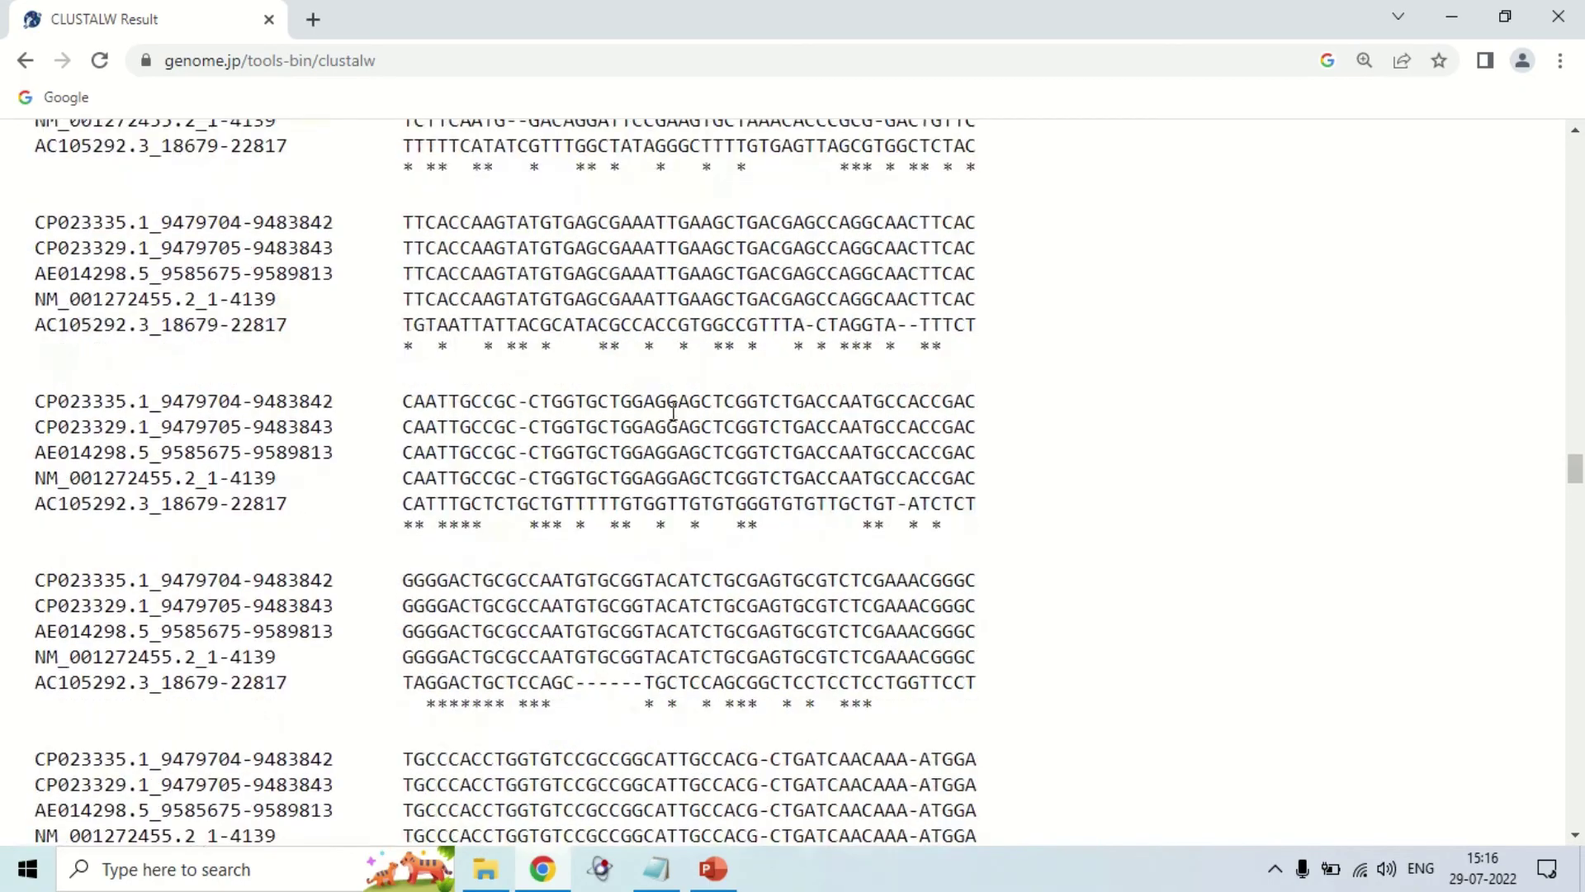
{"action": "scroll", "coordinate": [669, 417], "scroll_direction": "up", "scroll_amount": 20}
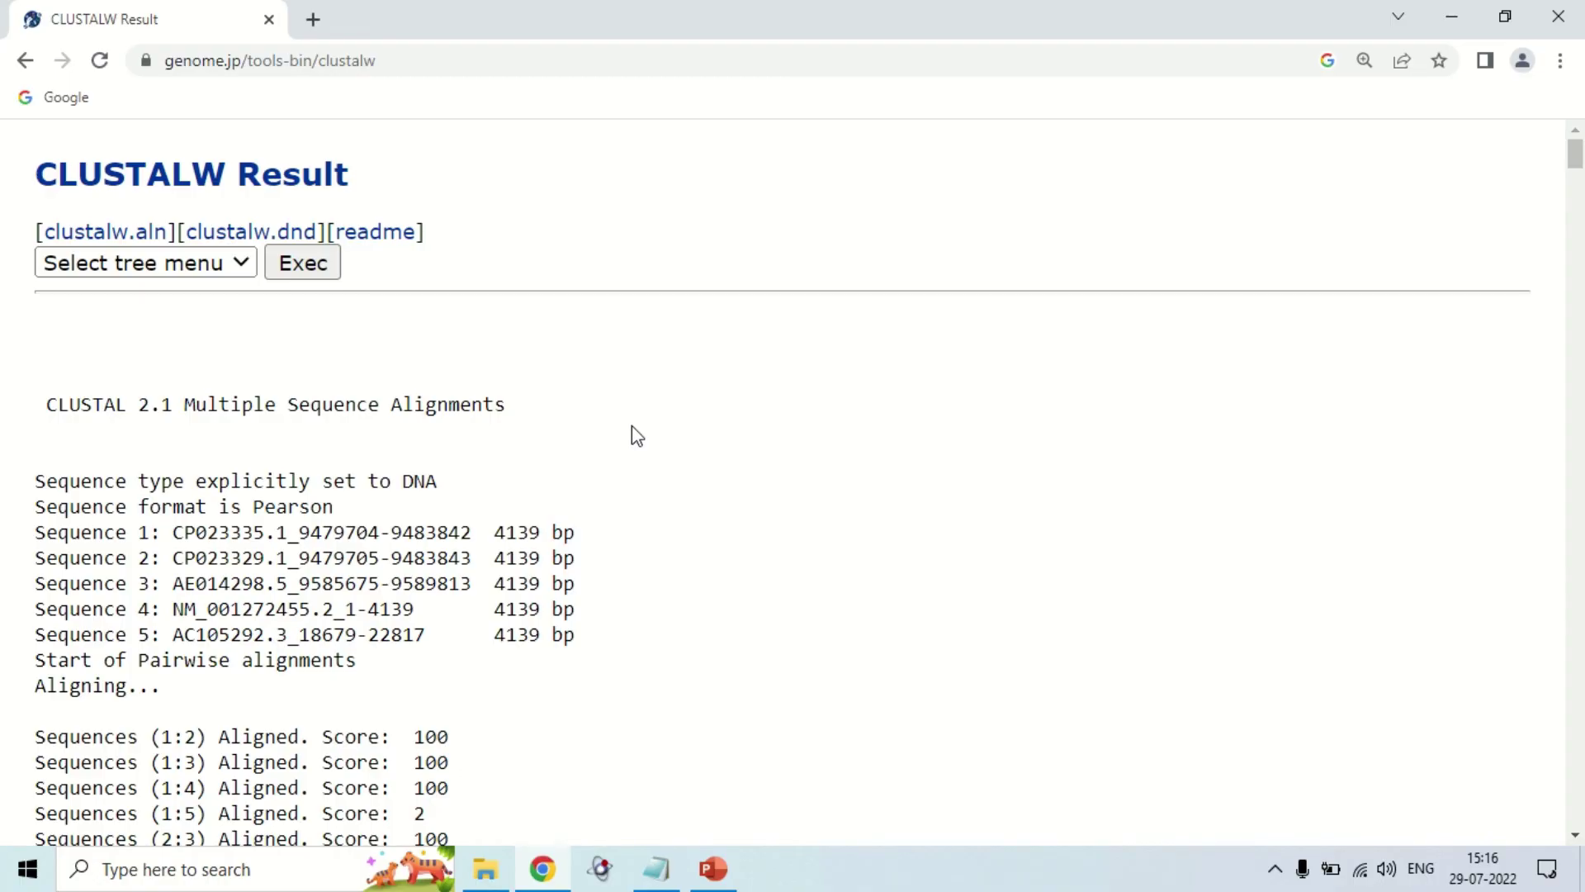
{"action": "scroll", "coordinate": [633, 433], "scroll_direction": "down", "scroll_amount": 7}
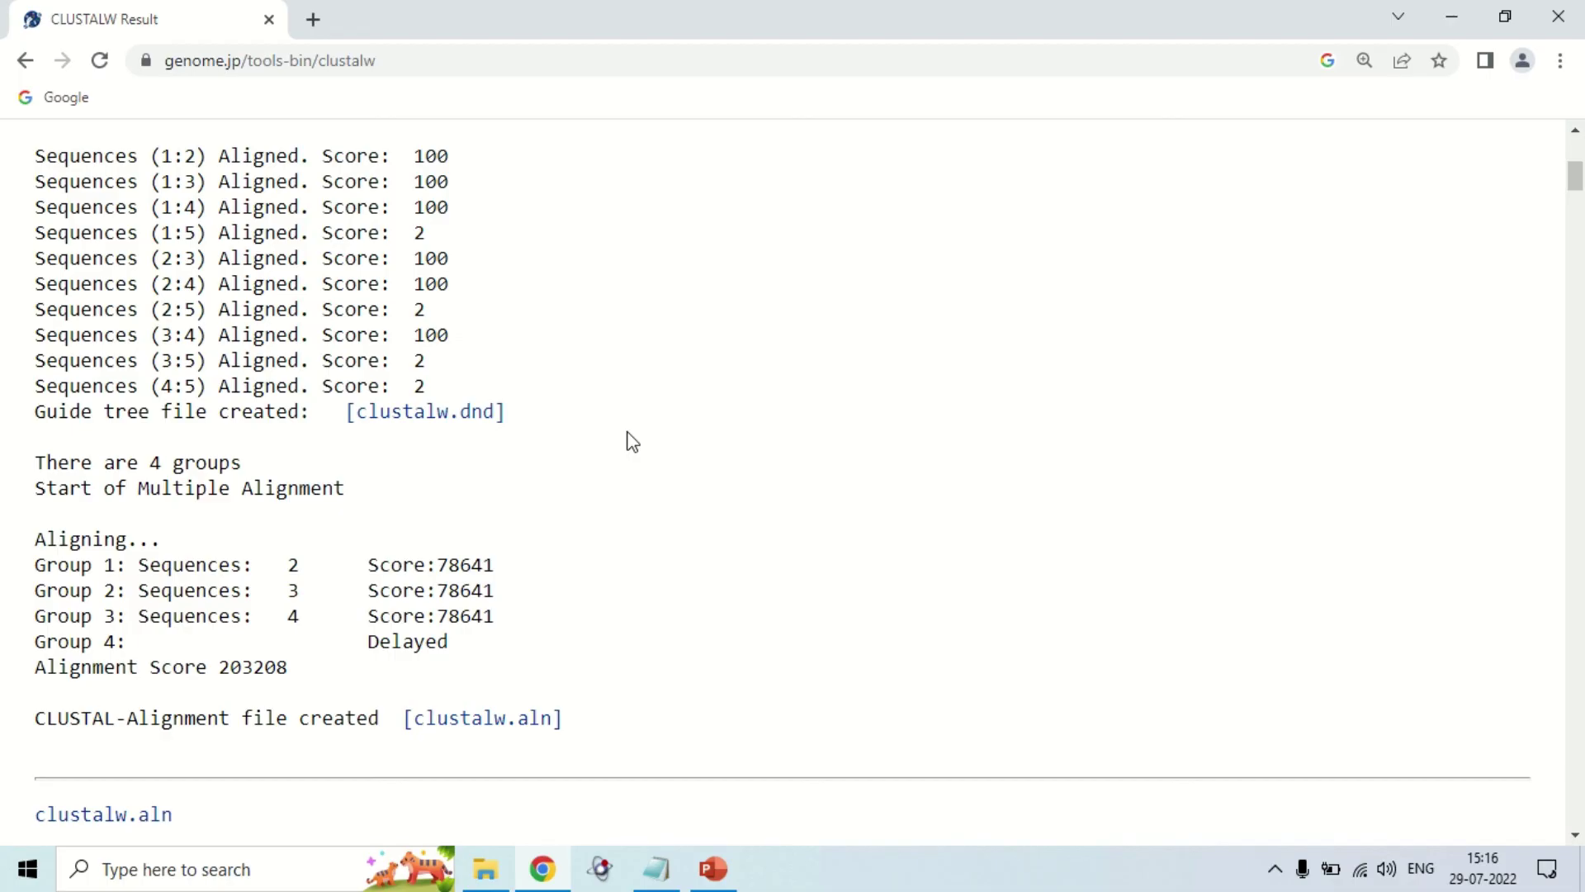
{"action": "scroll", "coordinate": [632, 441], "scroll_direction": "down", "scroll_amount": 7}
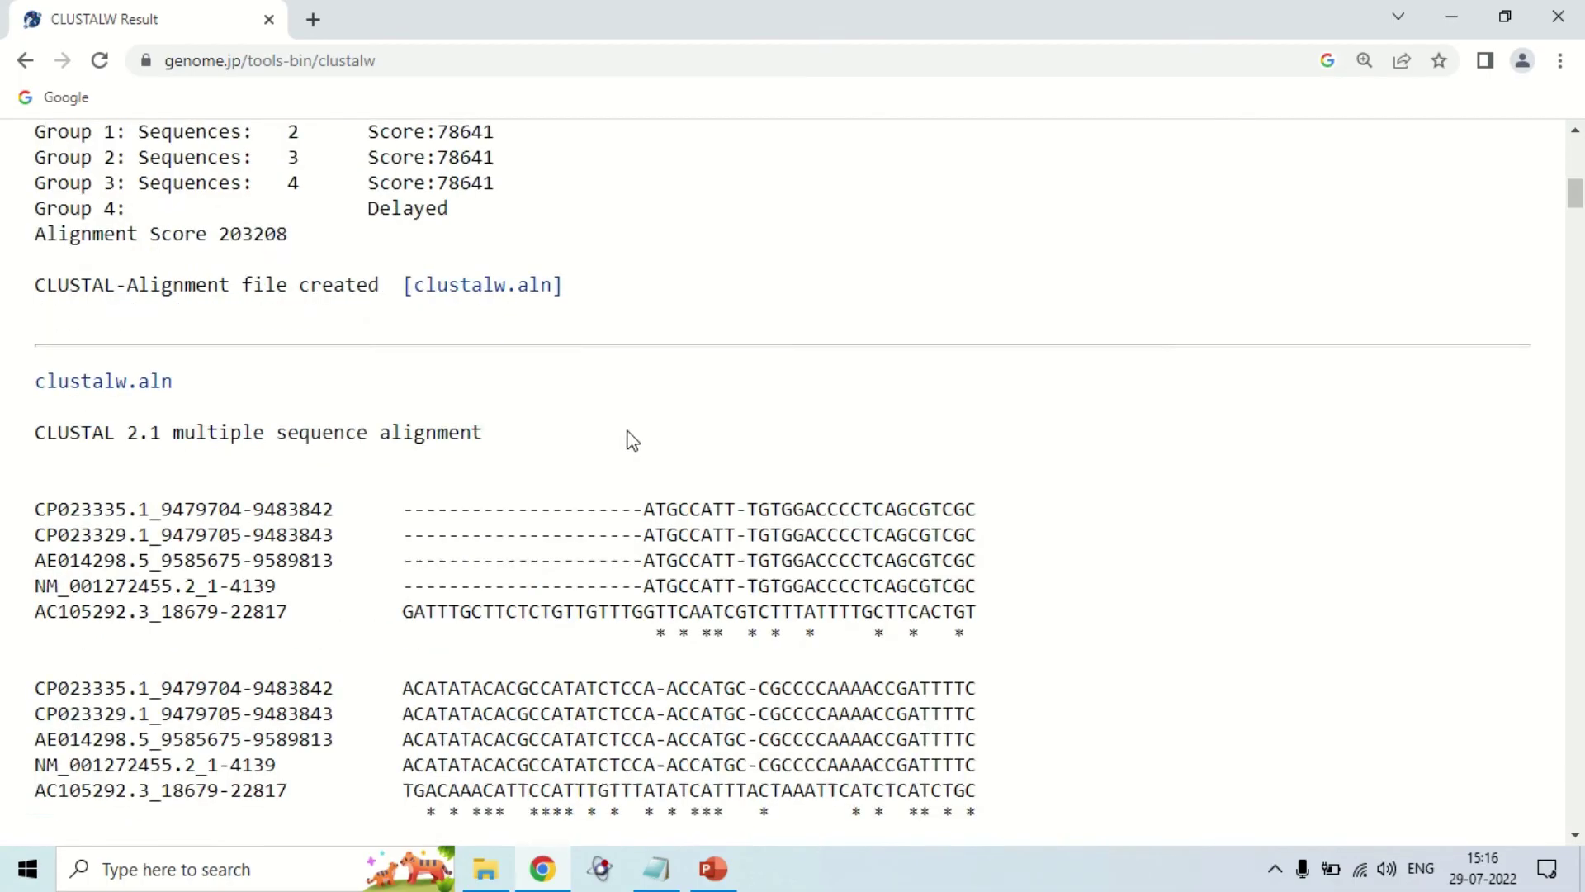
{"action": "scroll", "coordinate": [630, 430], "scroll_direction": "up", "scroll_amount": 7}
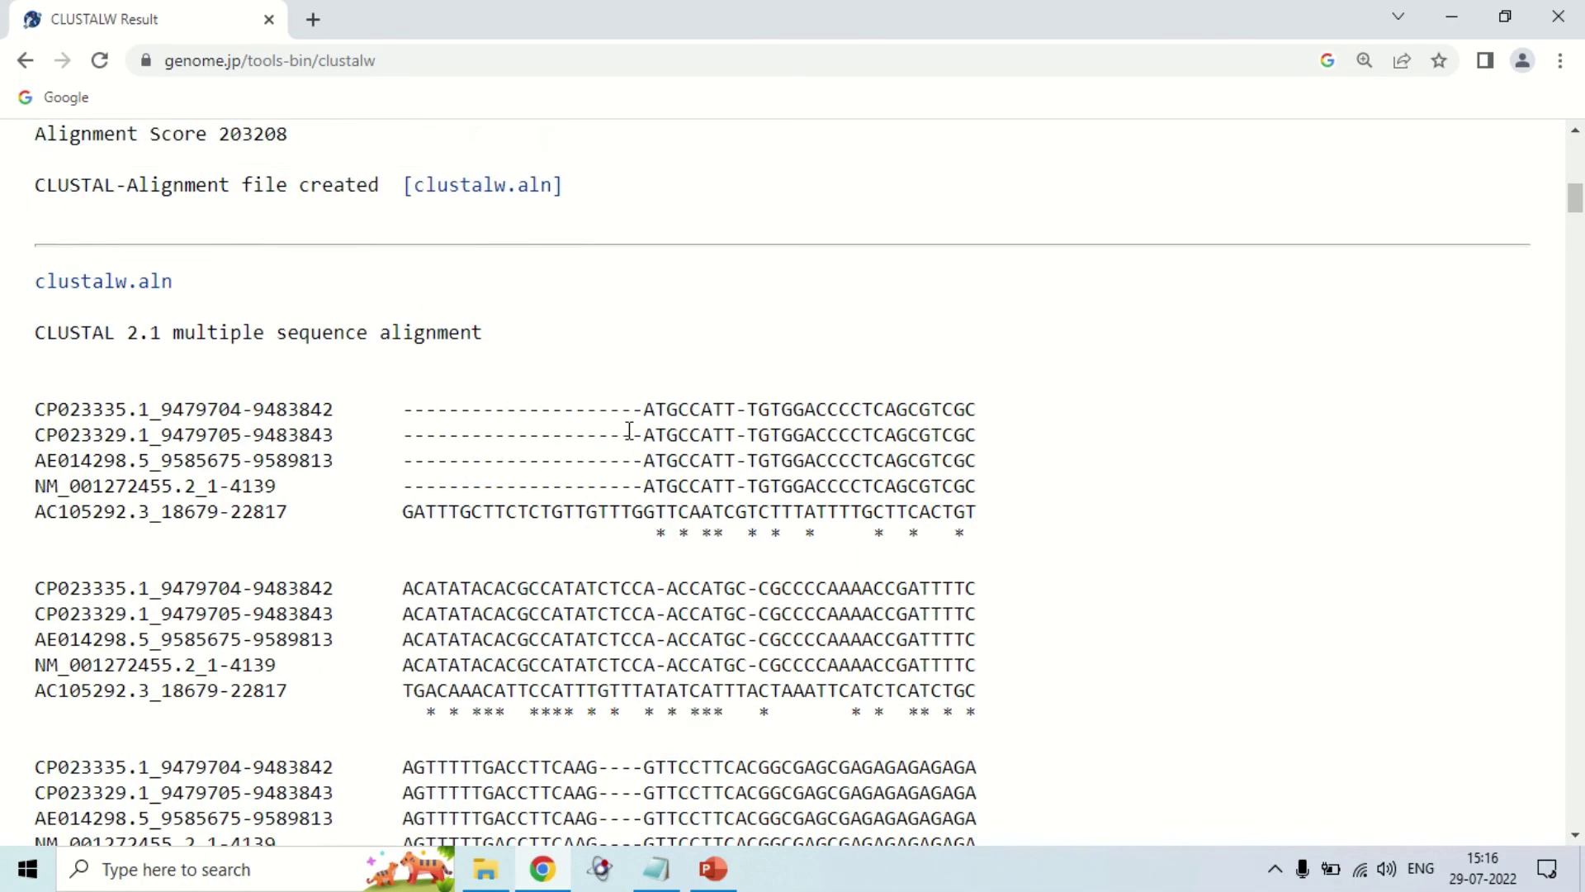
{"action": "scroll", "coordinate": [633, 438], "scroll_direction": "up", "scroll_amount": 6}
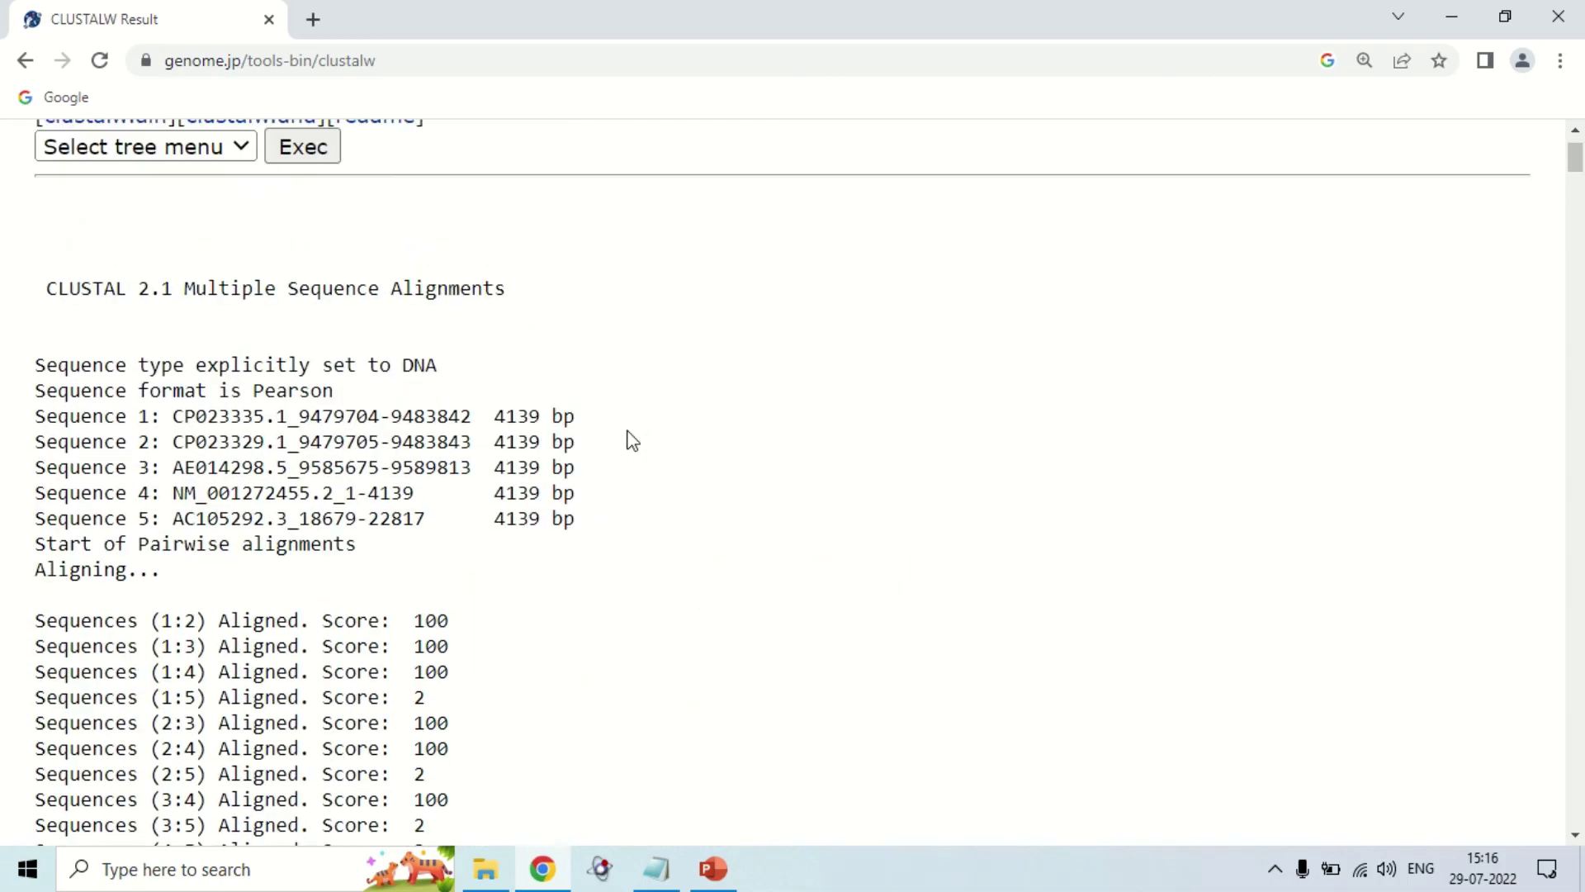
{"action": "scroll", "coordinate": [632, 442], "scroll_direction": "up", "scroll_amount": 2}
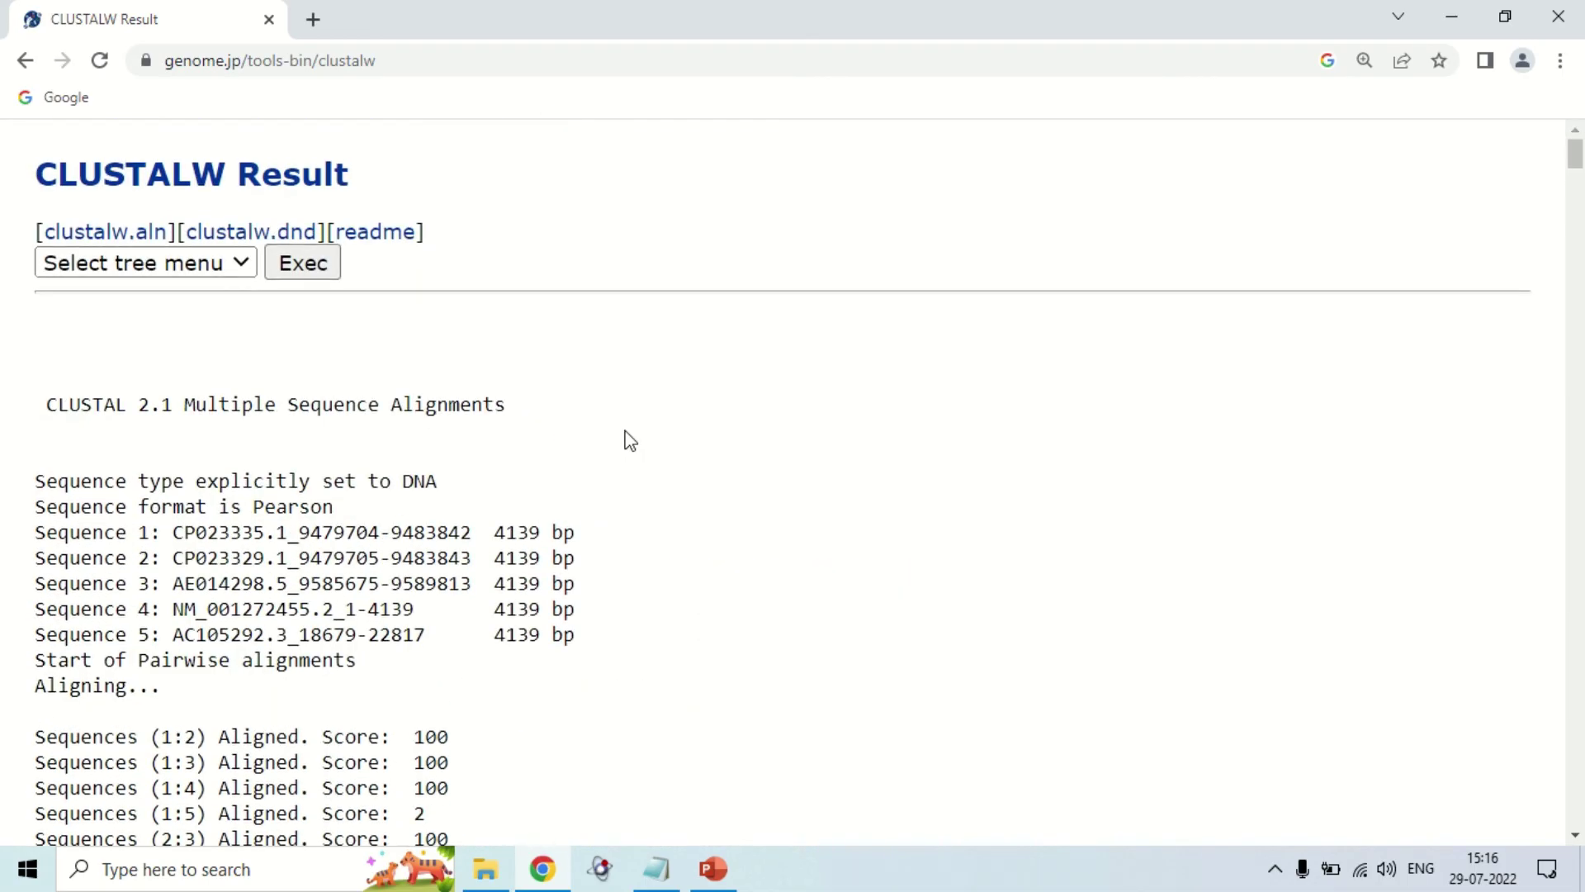